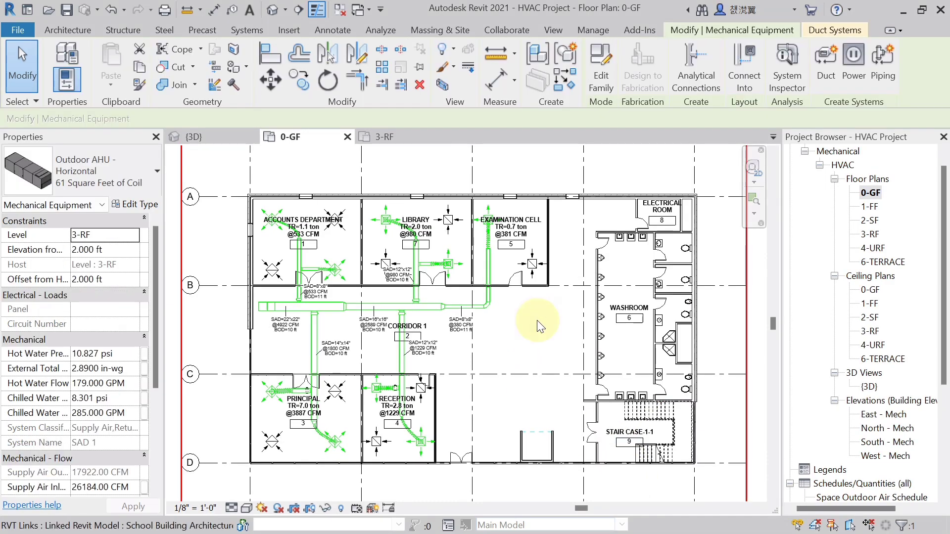
- Start a new quantities schedule for the Ducts category
mouse_move(536, 320)
middle_mouse_down()
mouse_move(546, 330)
mouse_move(530, 311)
middle_mouse_up()
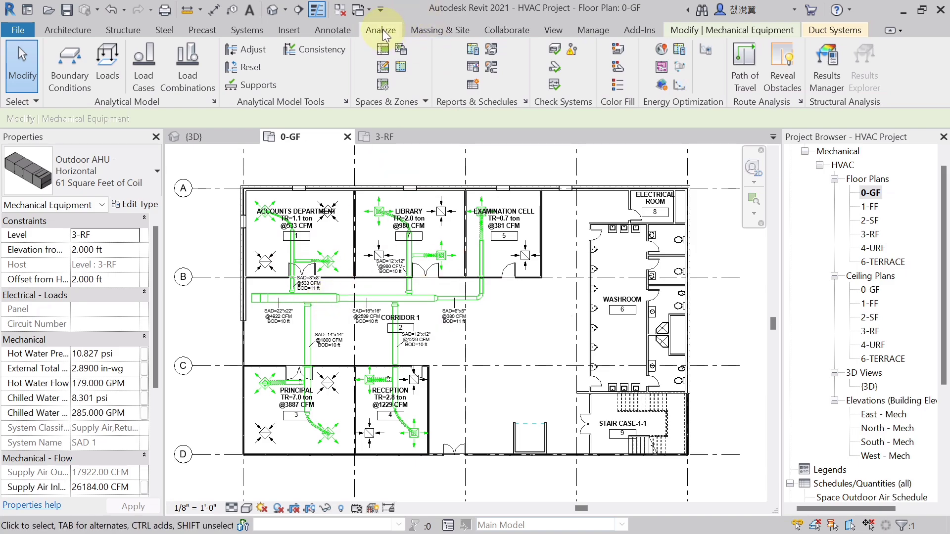
left_click(476, 88)
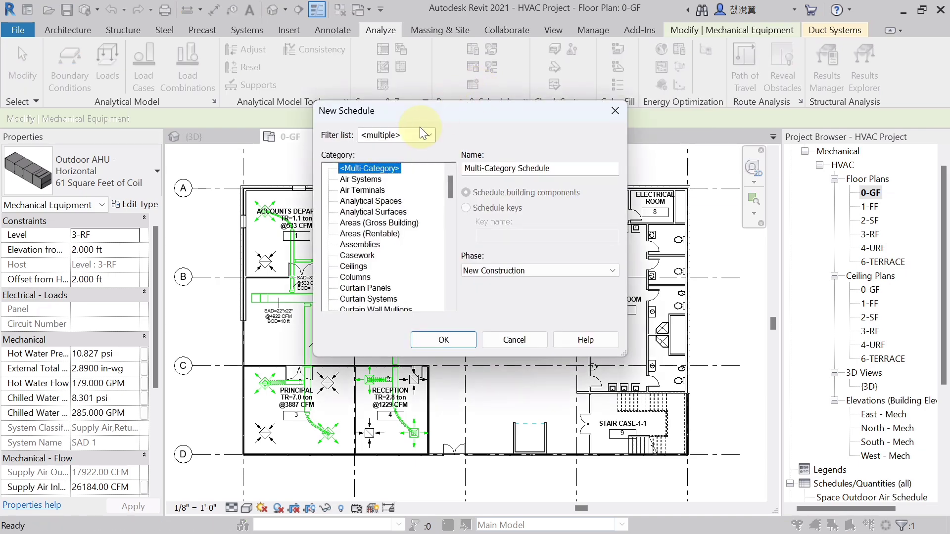
left_click(353, 223)
key("s")
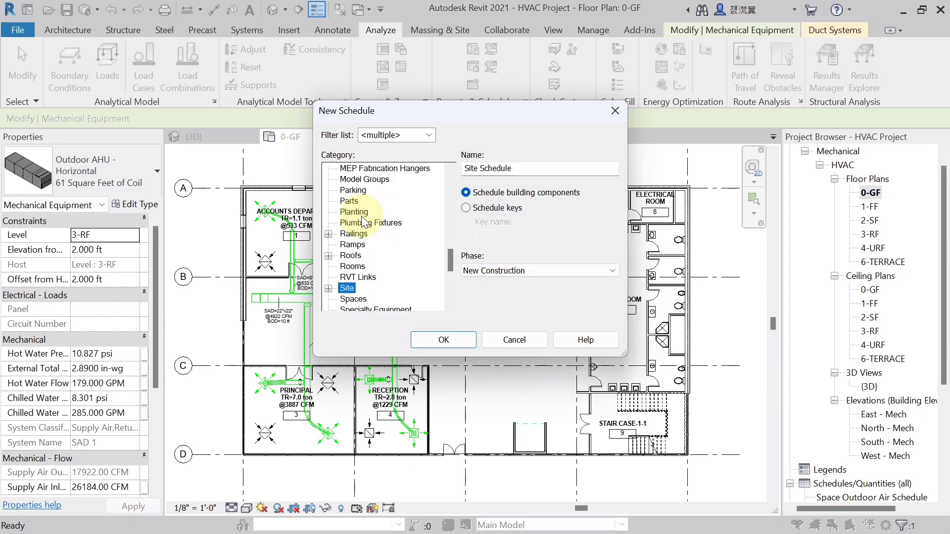
scroll(363, 221, "down", 1)
scroll(364, 222, "down", 1)
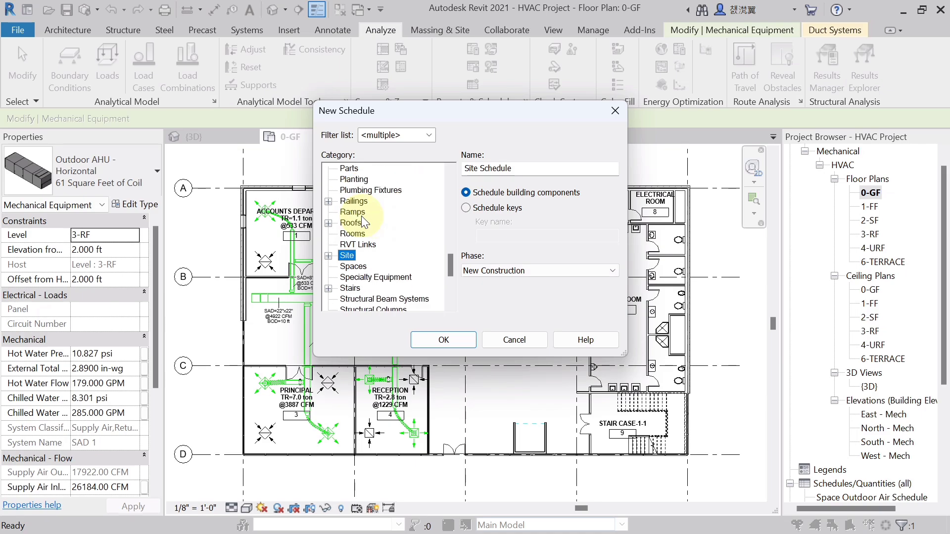
key("d")
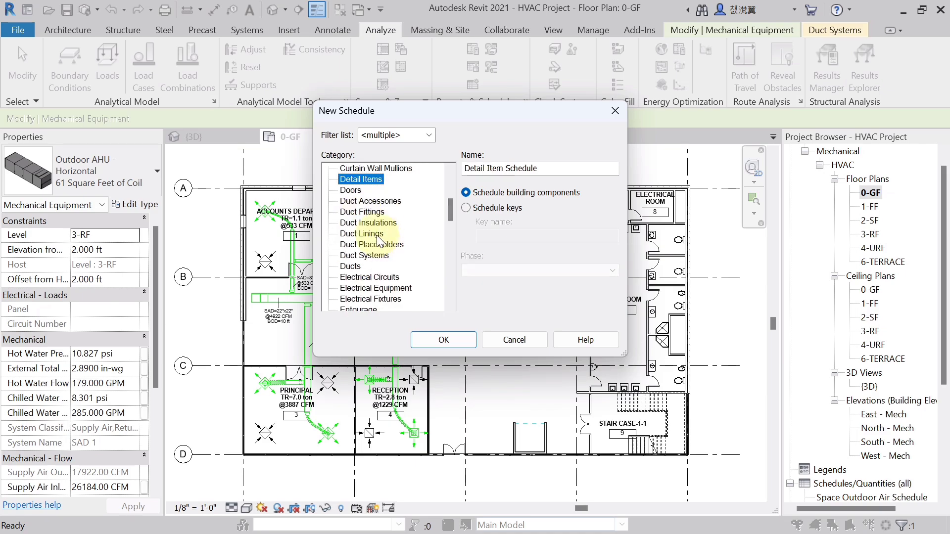
left_click(364, 266)
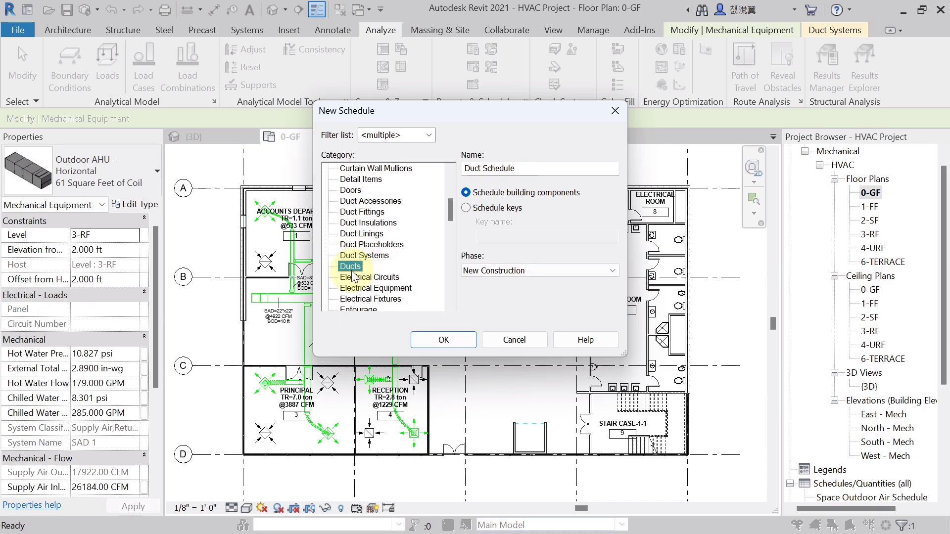
- Name the duct schedule SAD BOQ and accept it with New Construction as the phase
left_click(484, 166)
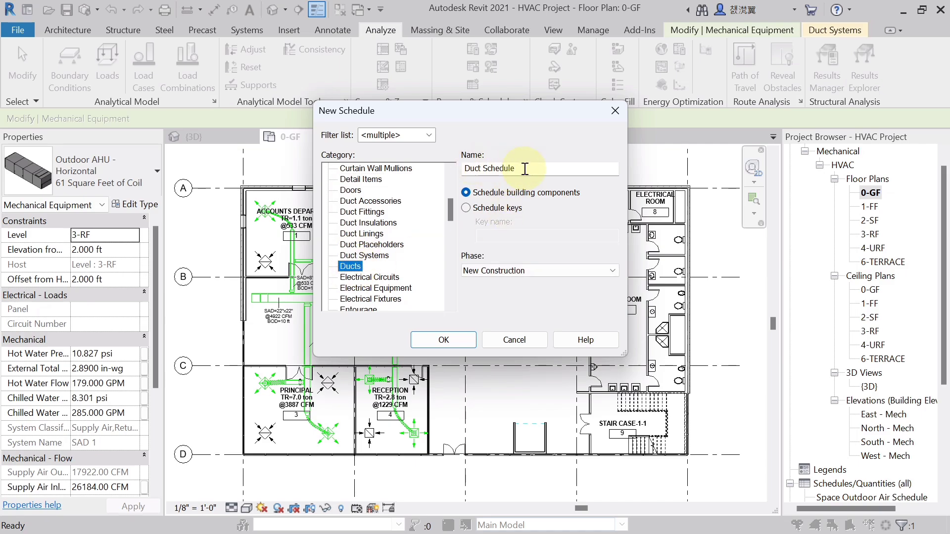
left_click(530, 171)
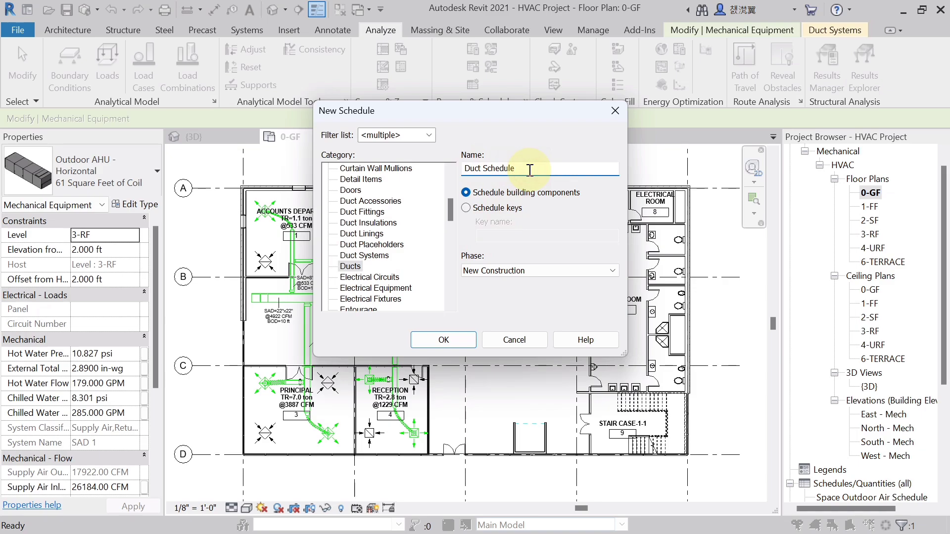
left_click_drag(529, 170, 445, 174)
type("SAD")
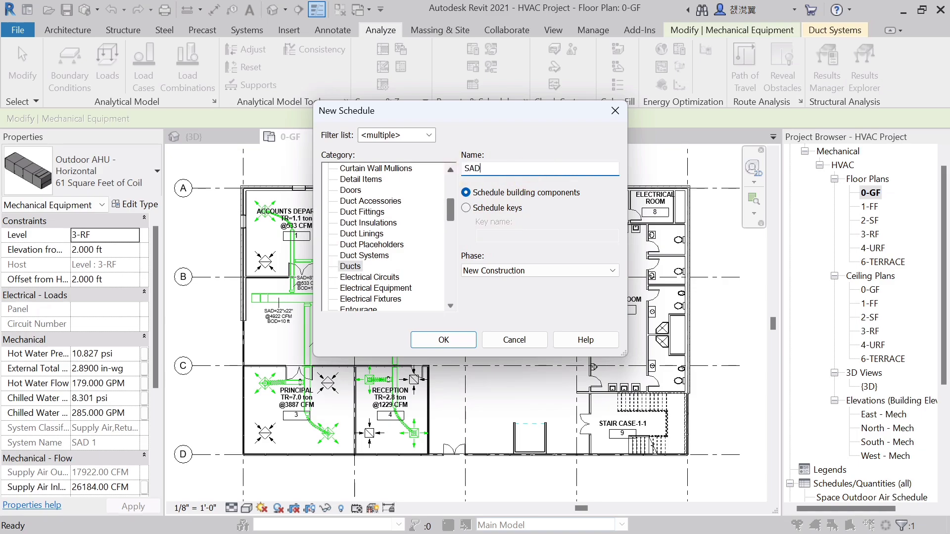
type(" BOQ")
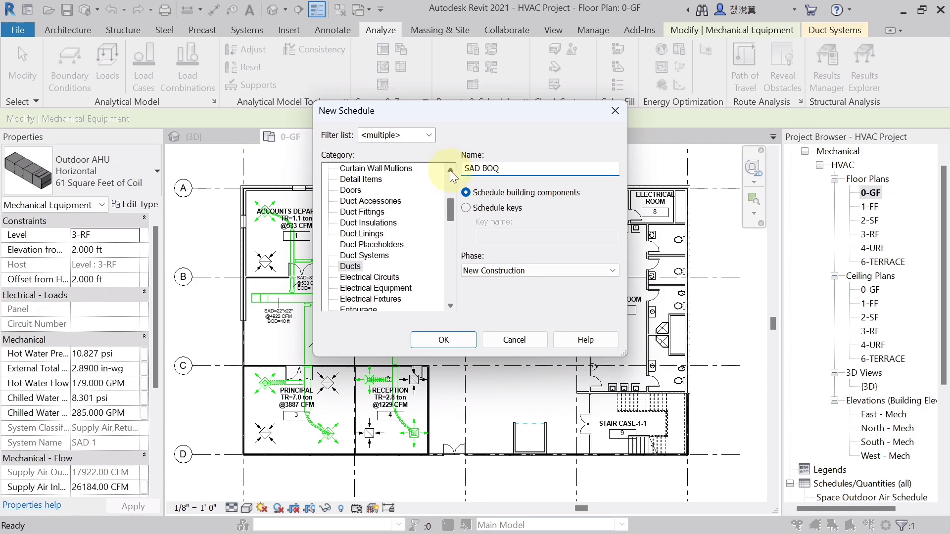
left_click(434, 340)
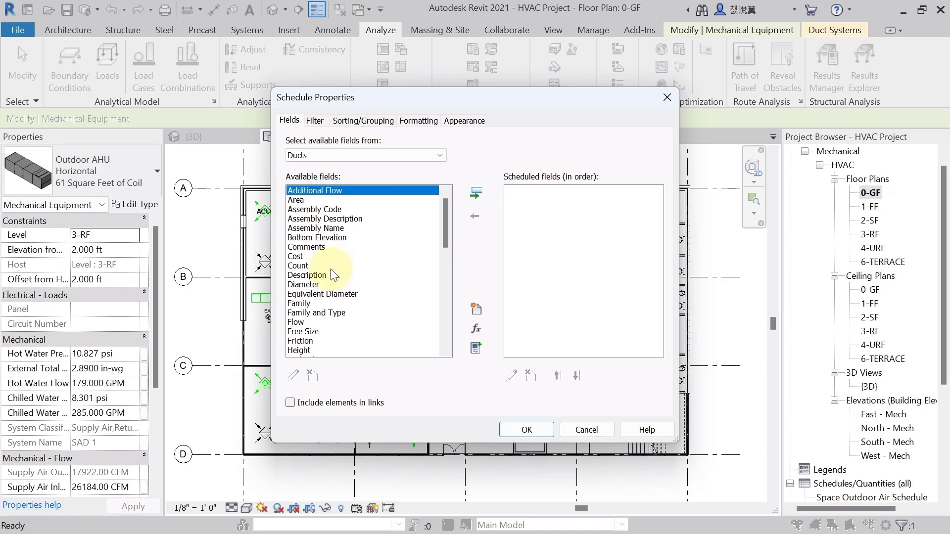
- Add the System Abbreviation and Size fields, in that order, to the duct schedule
left_click_drag(307, 239, 310, 246)
scroll(312, 248, "down", 8)
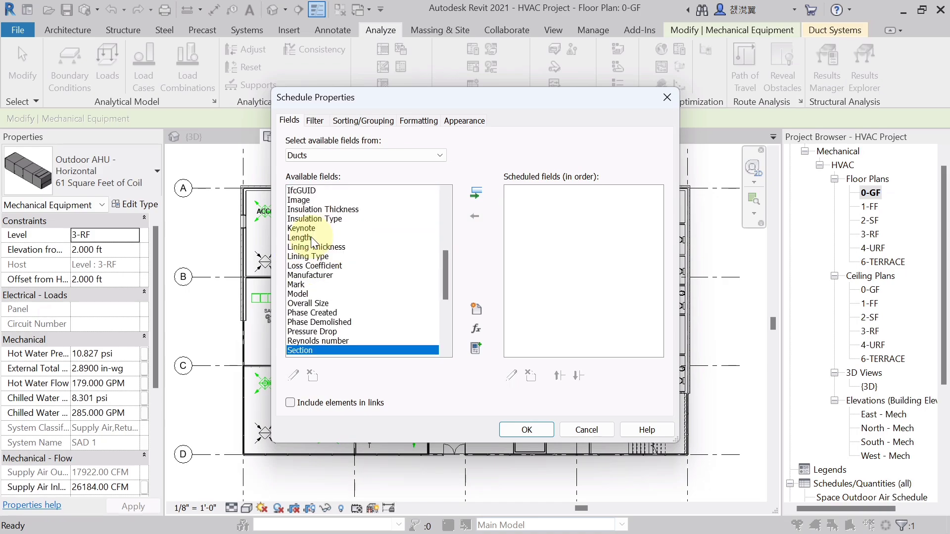
left_click(316, 265)
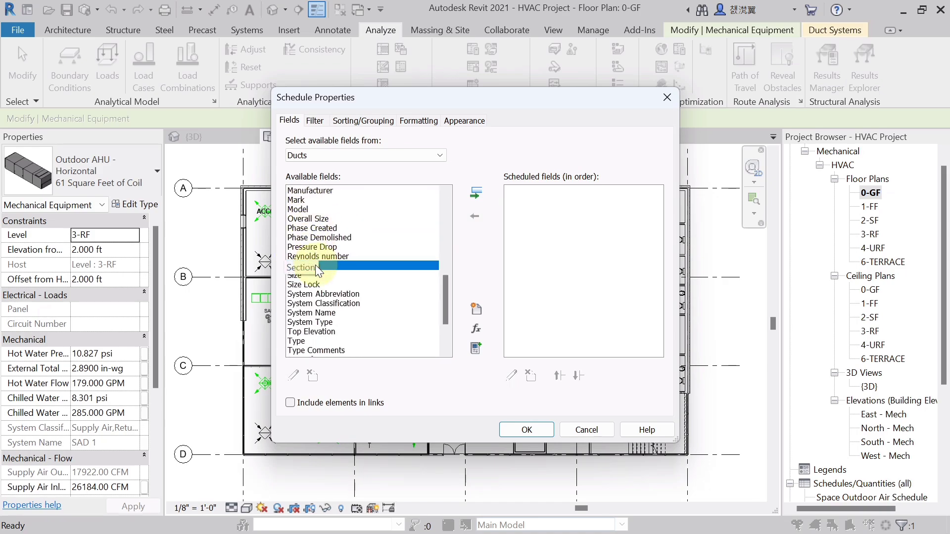
left_click_drag(315, 295, 414, 271)
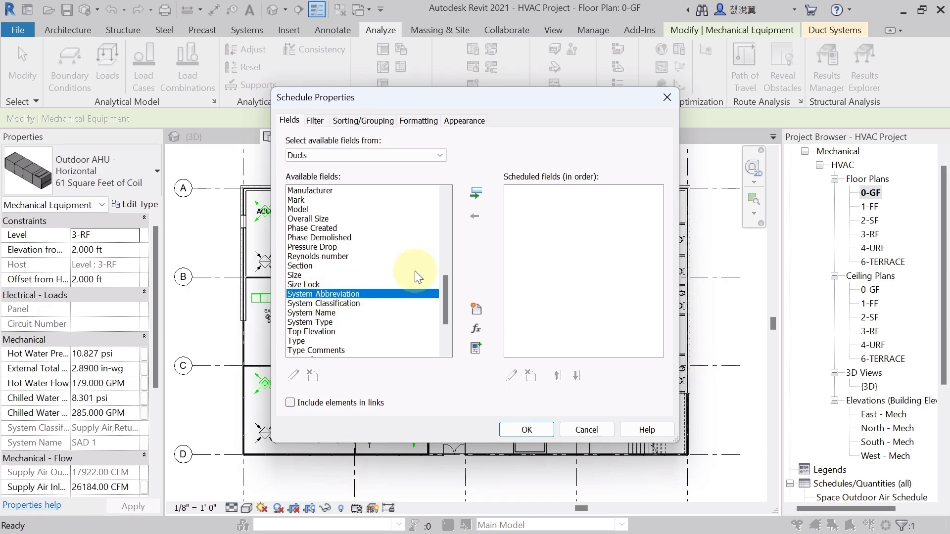
left_click(479, 193)
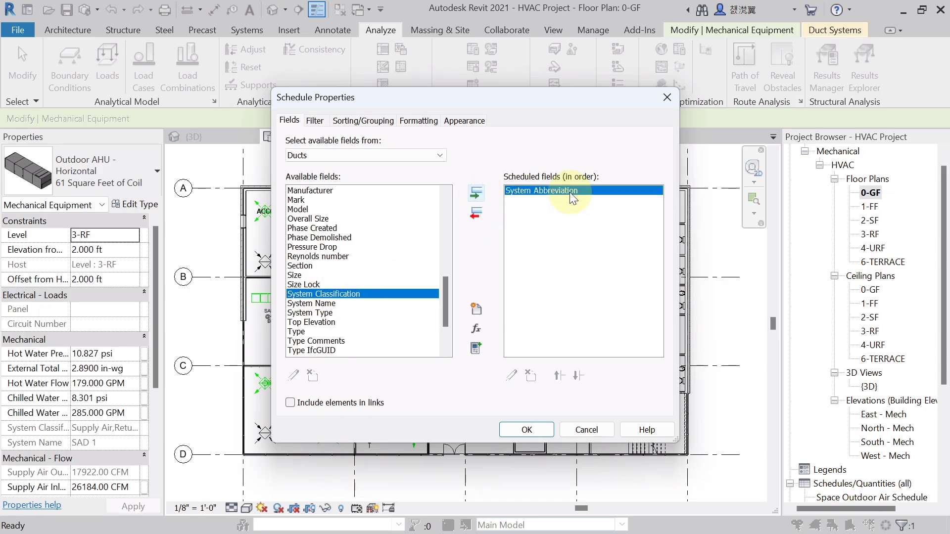
left_click(296, 275)
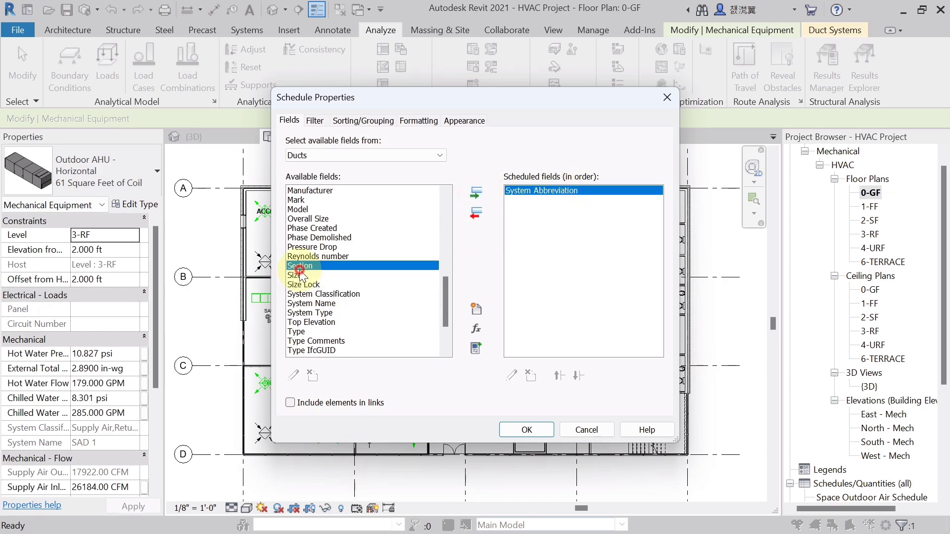
left_click(477, 194)
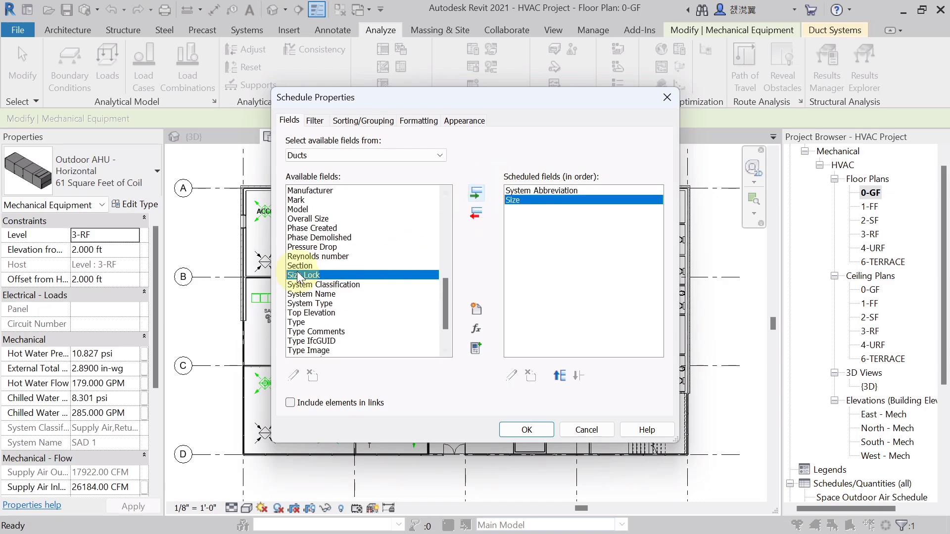
- Add the Length field to the duct schedule after Size
left_click(300, 258)
key("l")
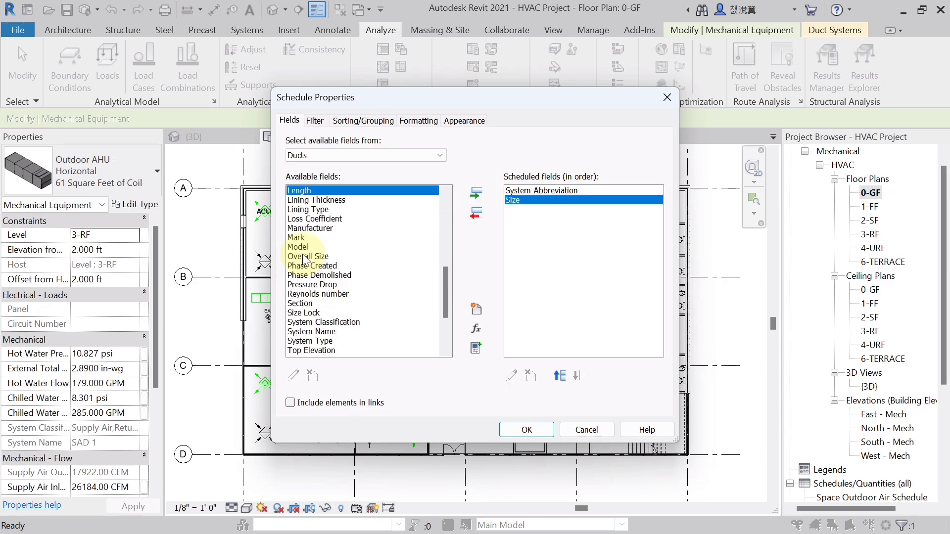
left_click(302, 194, "ctrl")
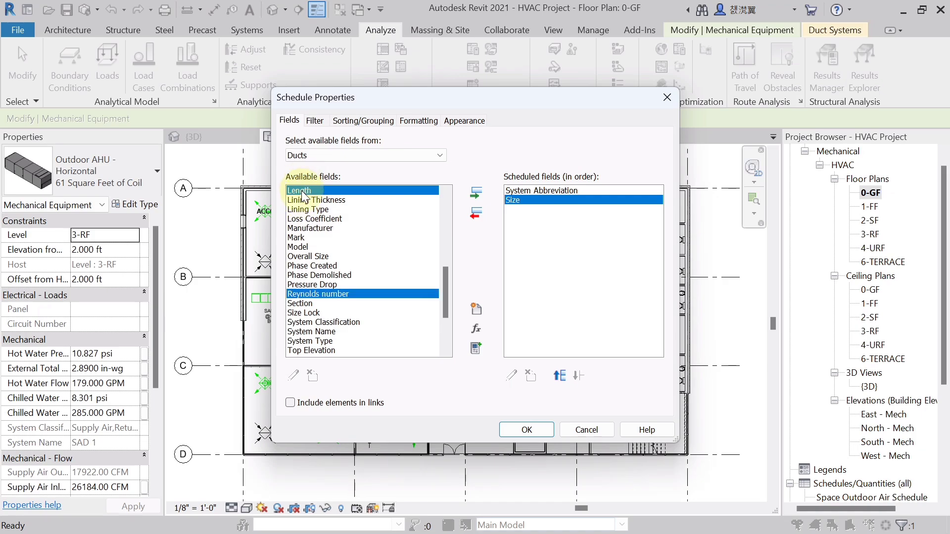
left_click(476, 194)
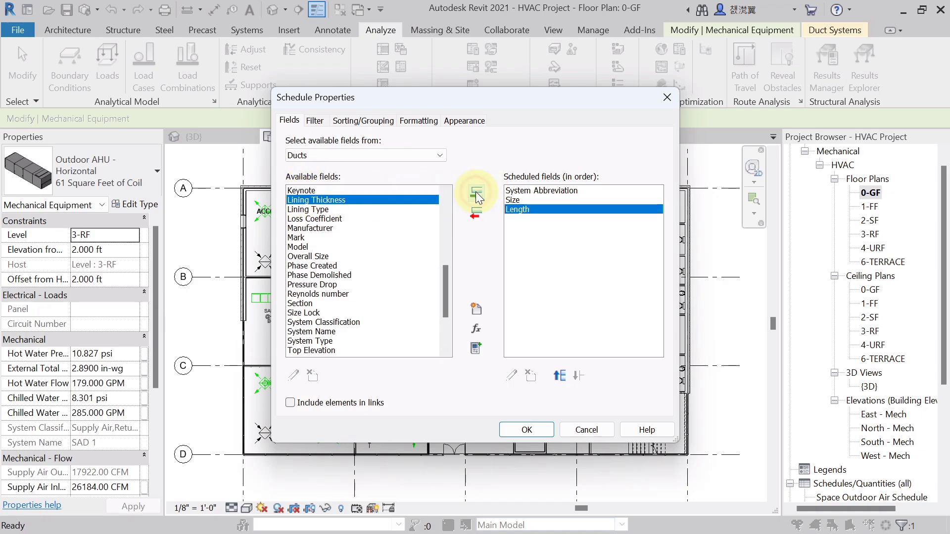
- Add the Area and Cost fields after Length and generate the duct schedule
left_click(299, 257)
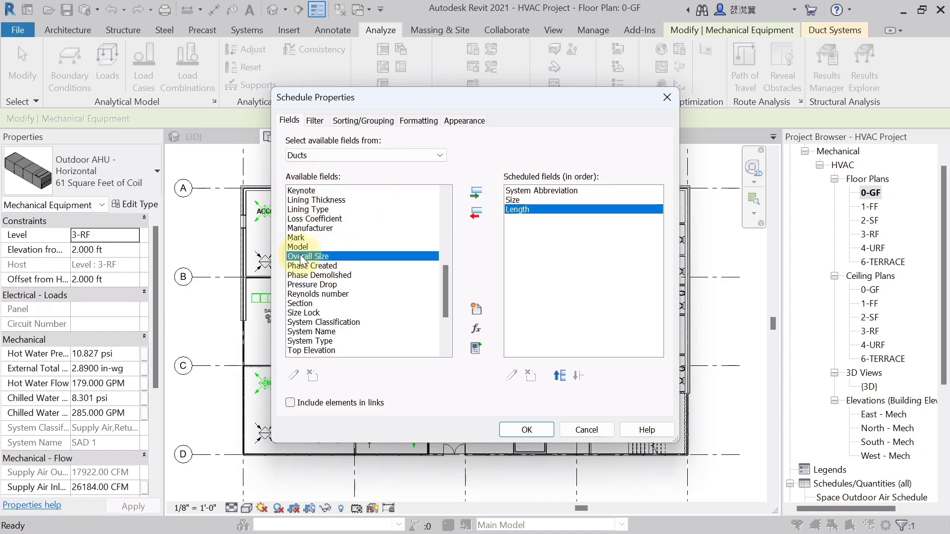
key("a")
left_click(310, 201)
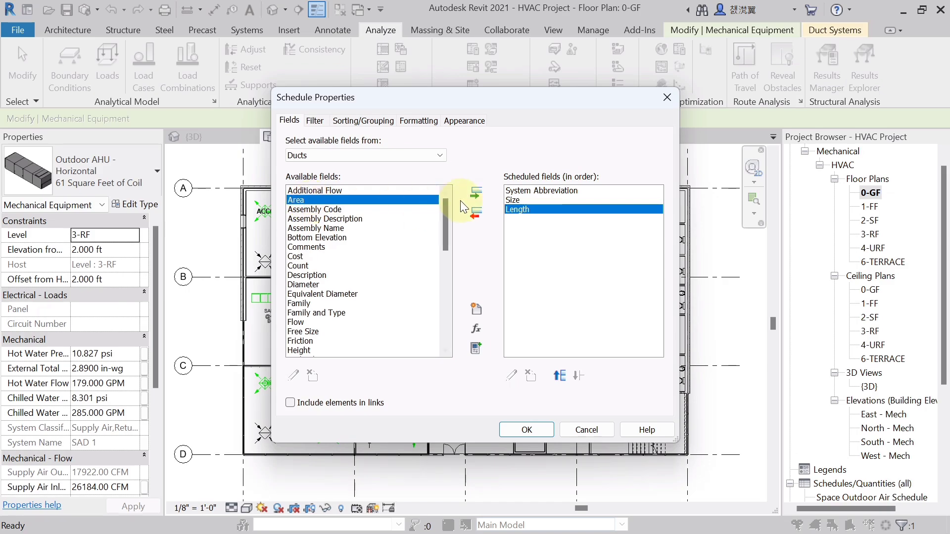
left_click(477, 193)
left_click(307, 250)
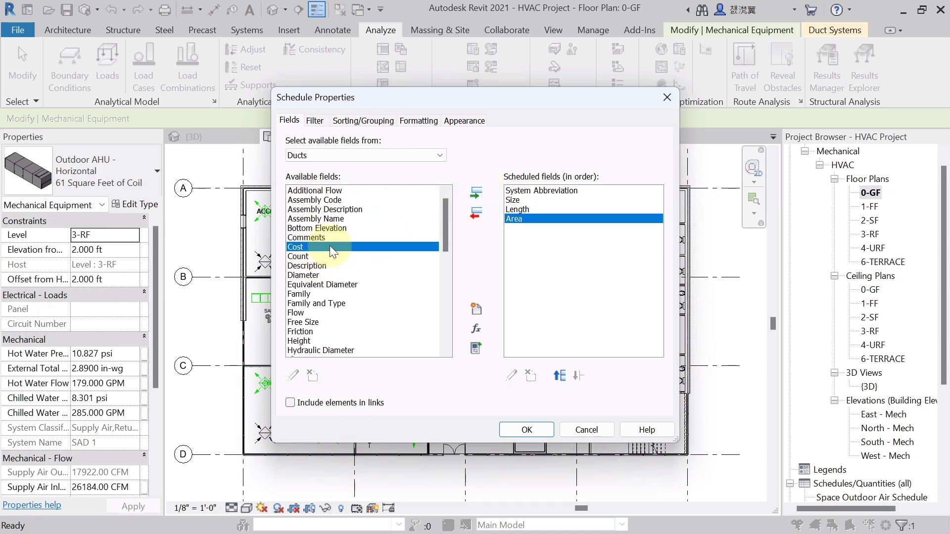
left_click(474, 197)
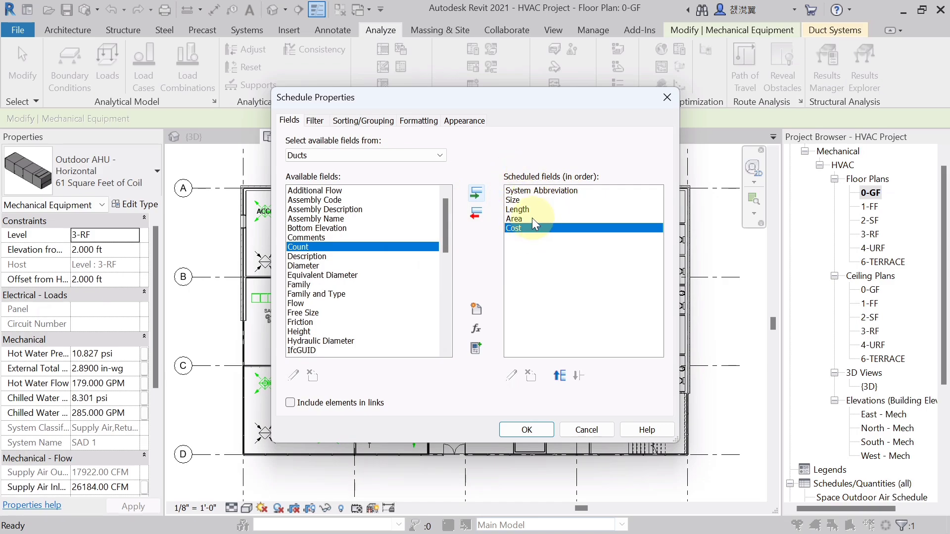
left_click(511, 424)
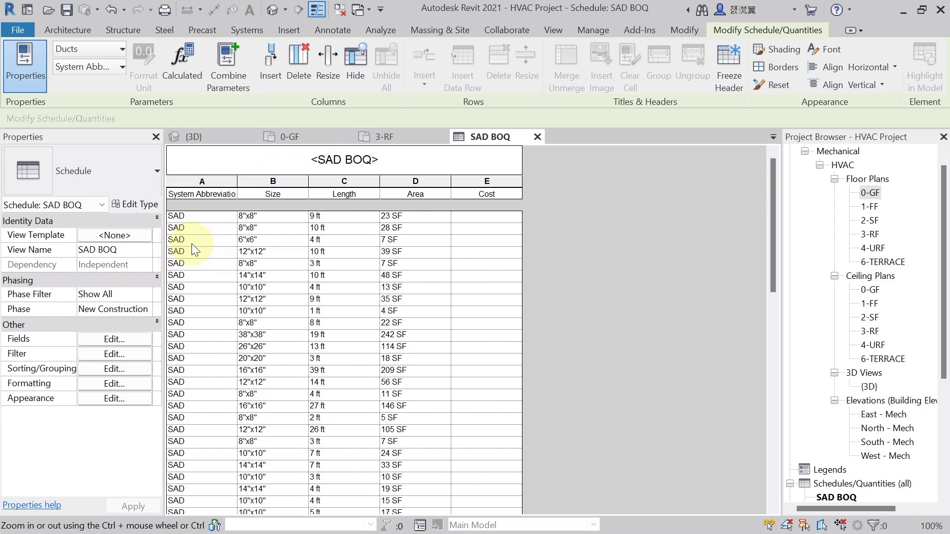
- Look through all rows of the SAD BOQ schedule, examining the system abbreviations, sizes, lengths and areas
scroll(192, 243, "down", 5)
scroll(203, 390, "down", 15)
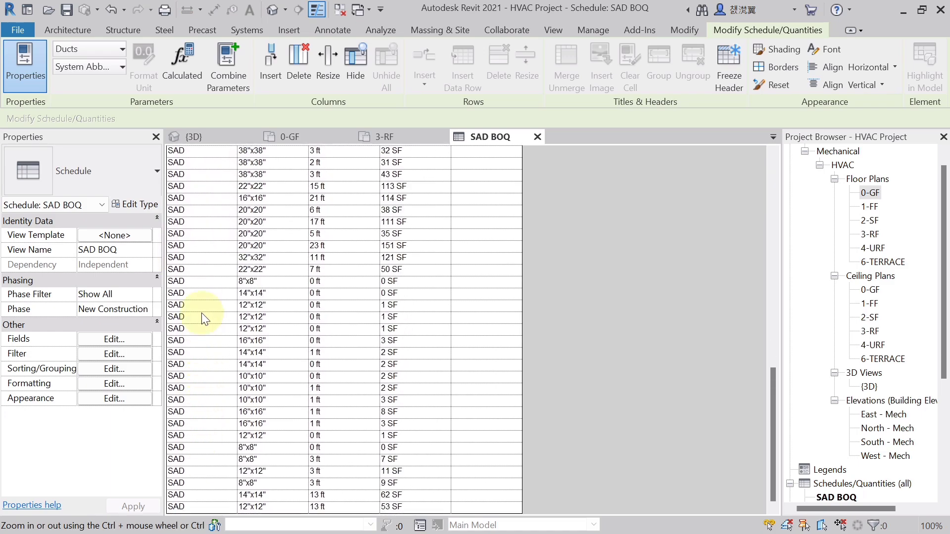
scroll(200, 312, "up", 20)
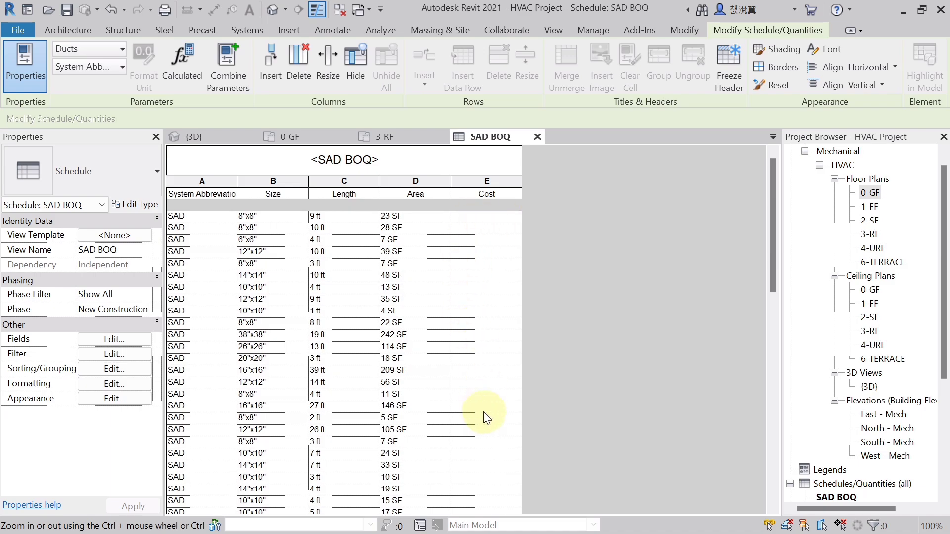
scroll(484, 410, "down", 5)
scroll(483, 405, "up", 5)
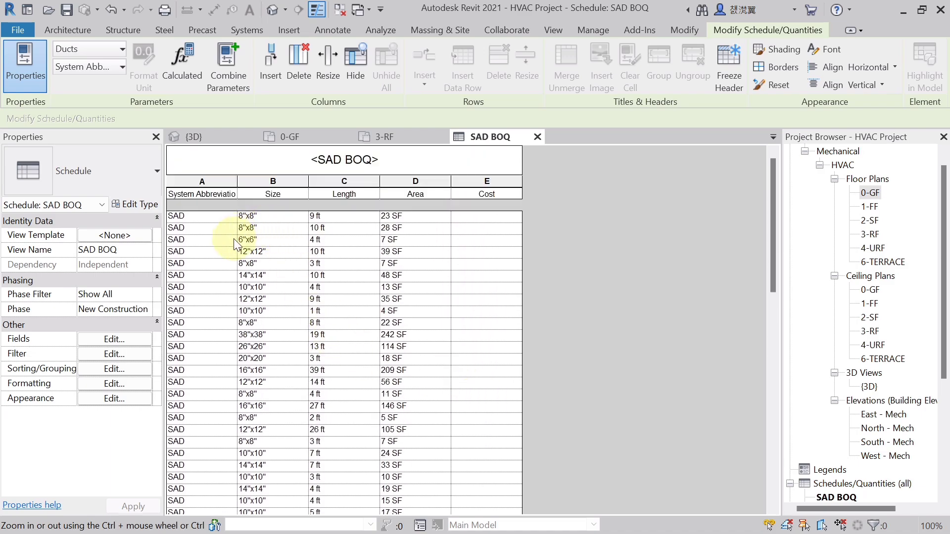
scroll(234, 238, "down", 2)
scroll(227, 285, "down", 2)
scroll(228, 285, "up", 4)
scroll(189, 231, "down", 3)
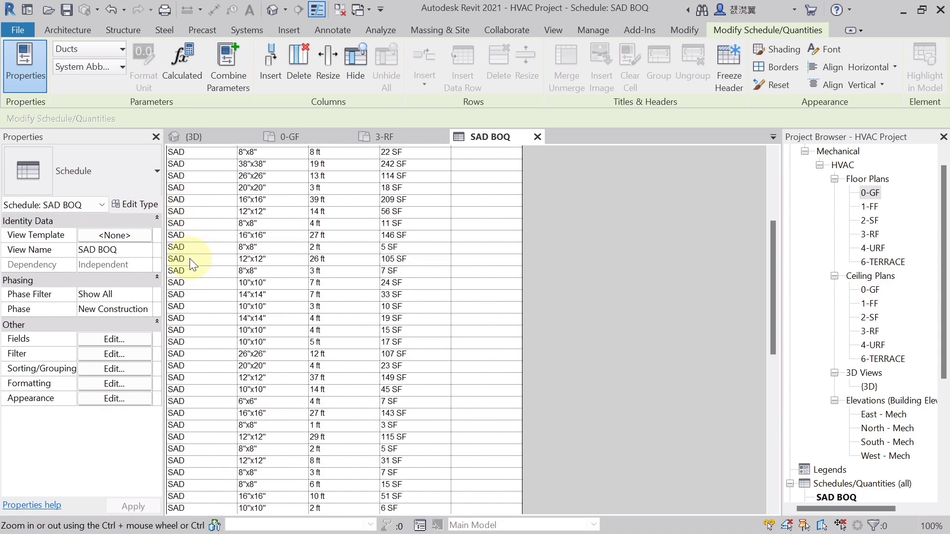
scroll(191, 256, "up", 3)
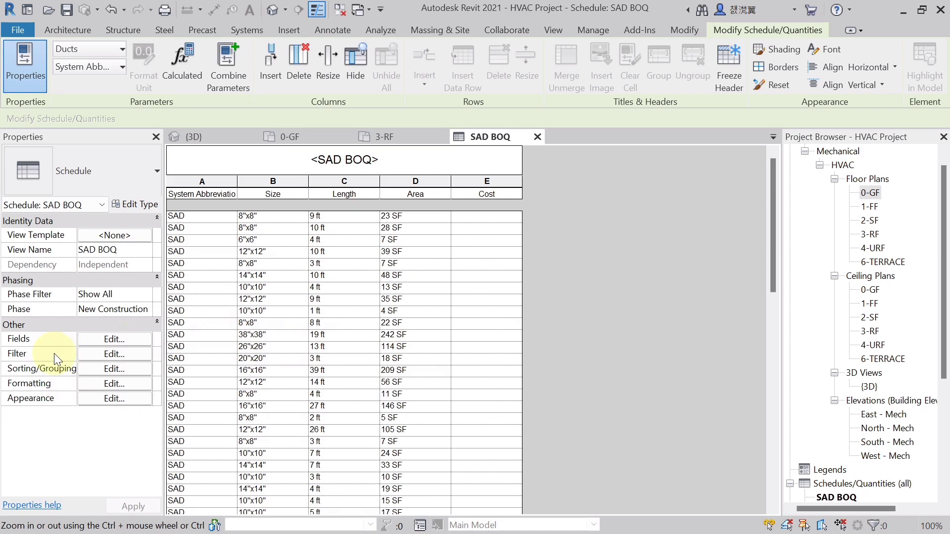
- Filter the SAD BOQ schedule to rows whose System Abbreviation equals SAD
left_click(115, 353)
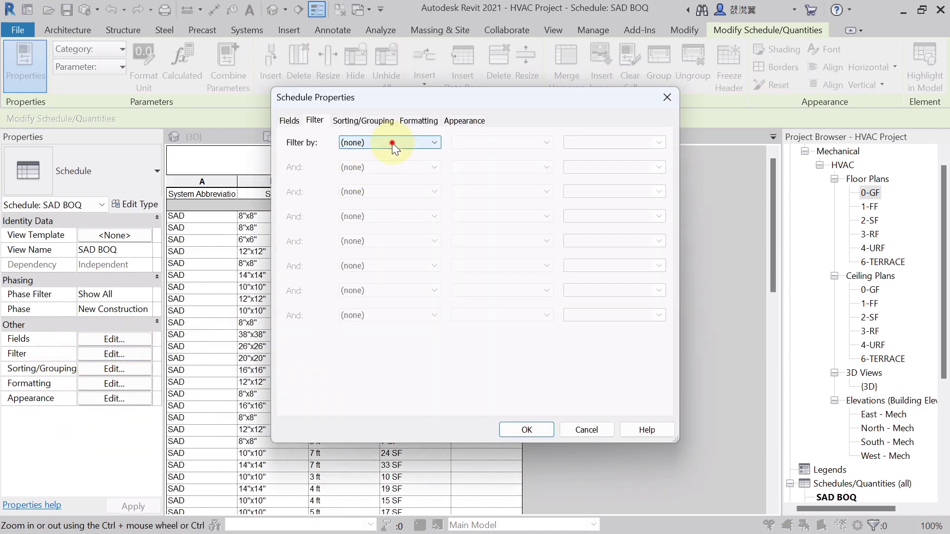
left_click(392, 143)
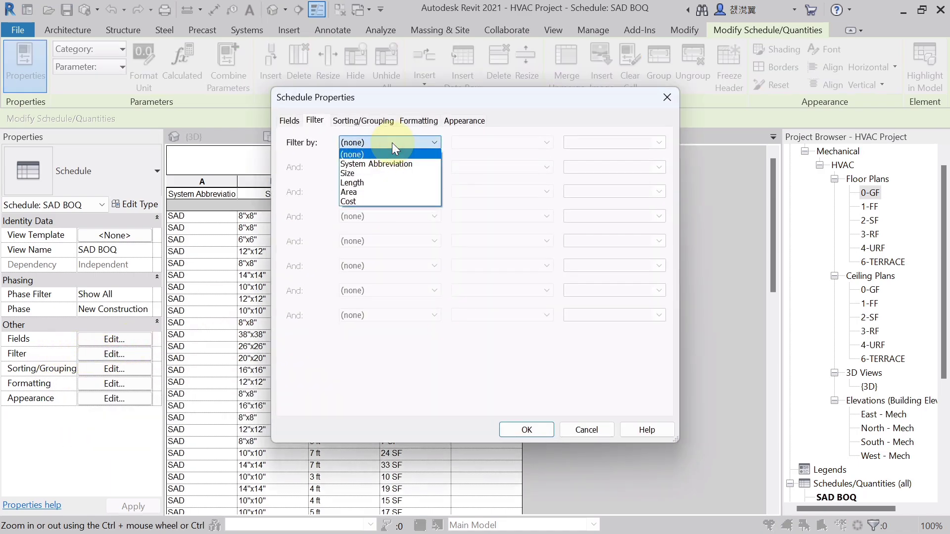
left_click(373, 164)
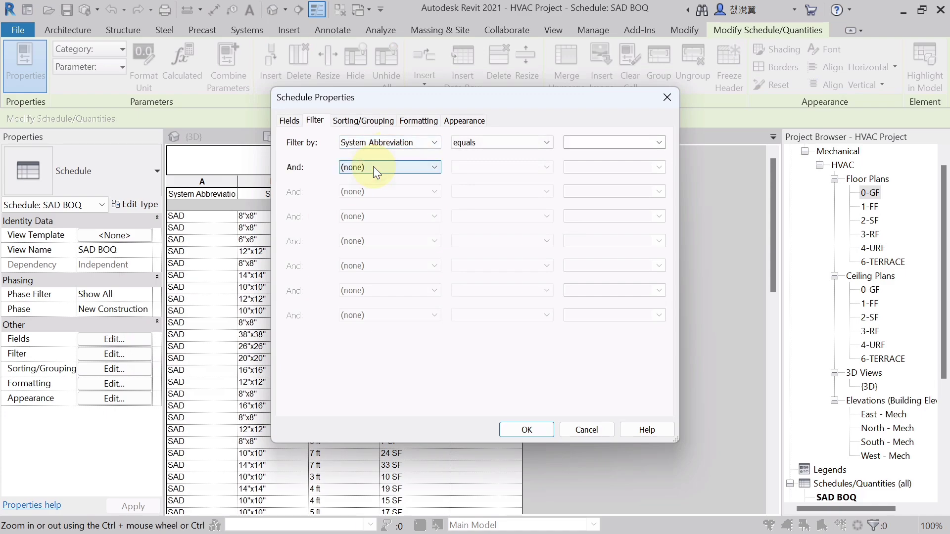
left_click(470, 146)
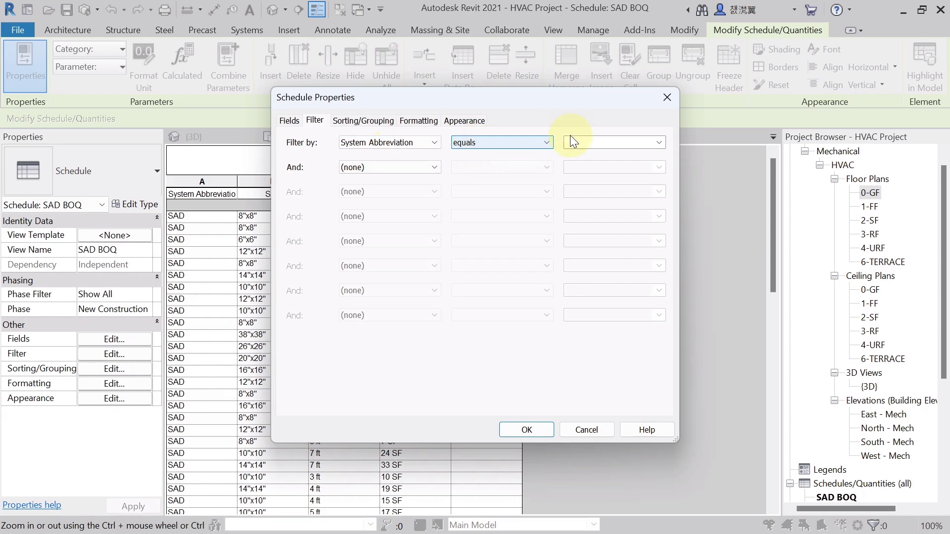
left_click(588, 142)
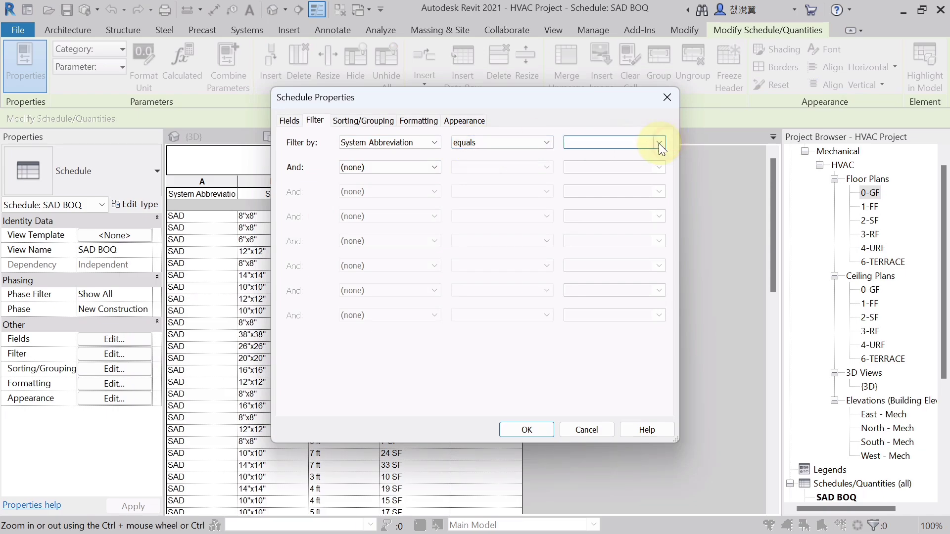
left_click(658, 143)
left_click(592, 154)
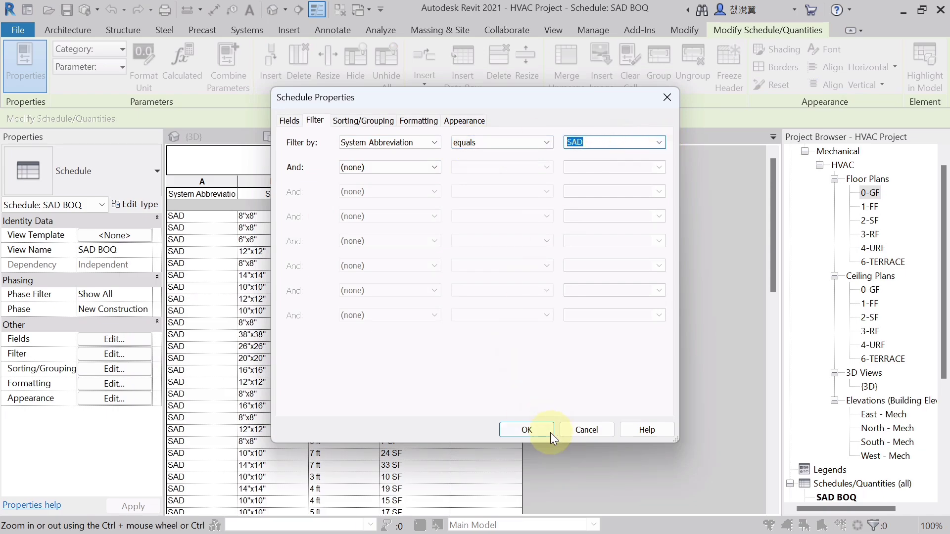
left_click(525, 430)
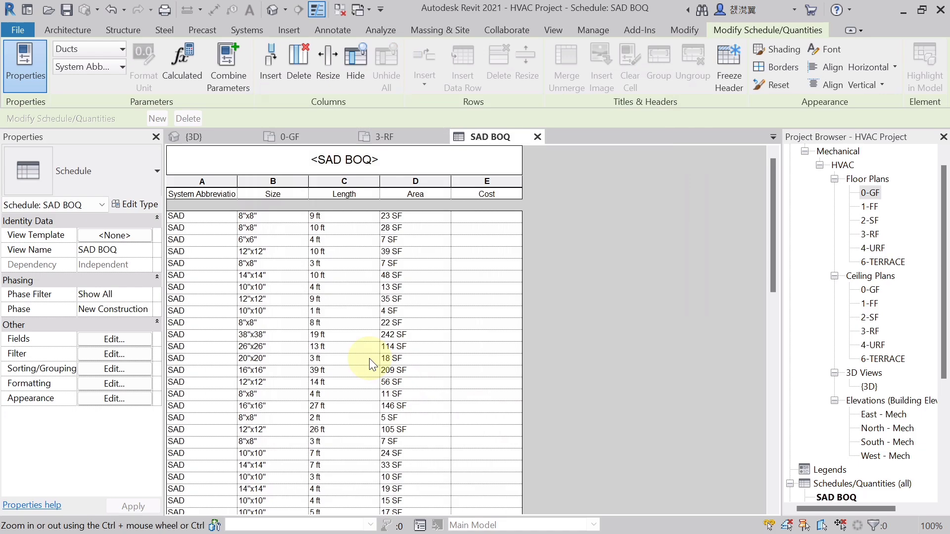
- Sort the schedule by System Abbreviation in ascending order, with a group header and a blank line
left_click(117, 369)
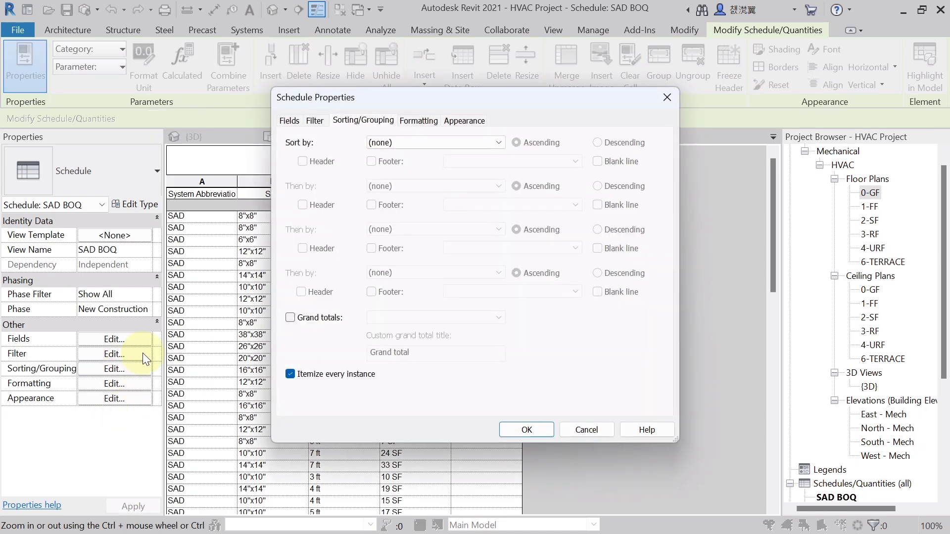
left_click(447, 140)
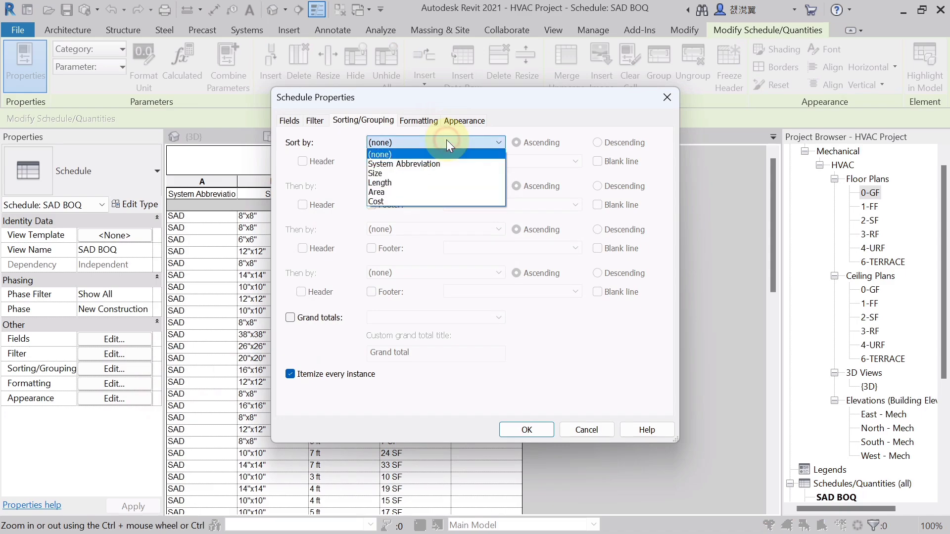
left_click(420, 164)
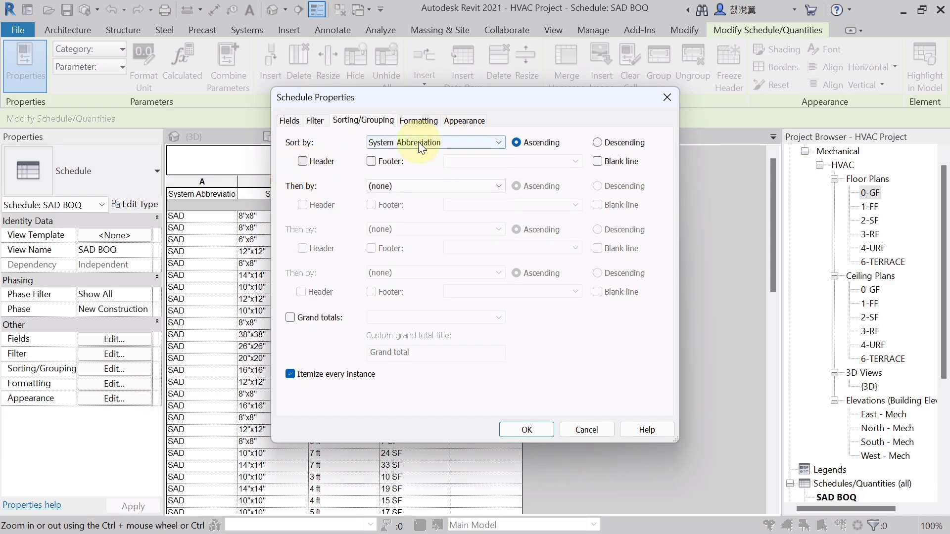
left_click(303, 161)
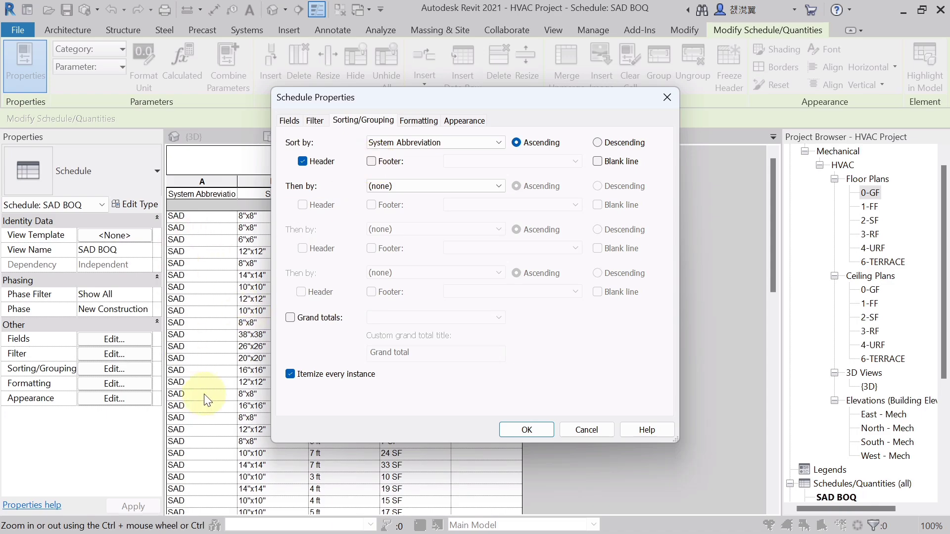
left_click(598, 161)
- Add Size as the second sort level with a header, a Totals only footer and a blank line, and apply the sorting
left_click(427, 188)
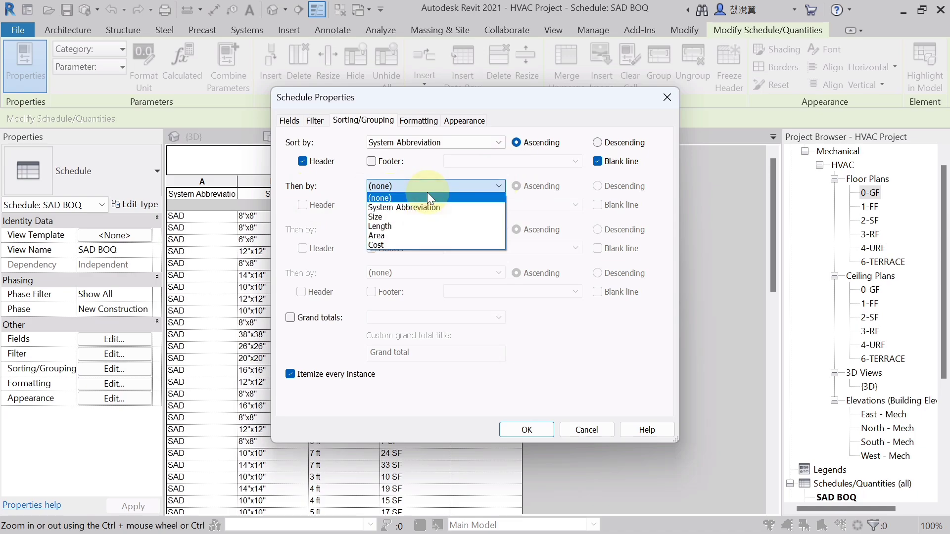
left_click(392, 214)
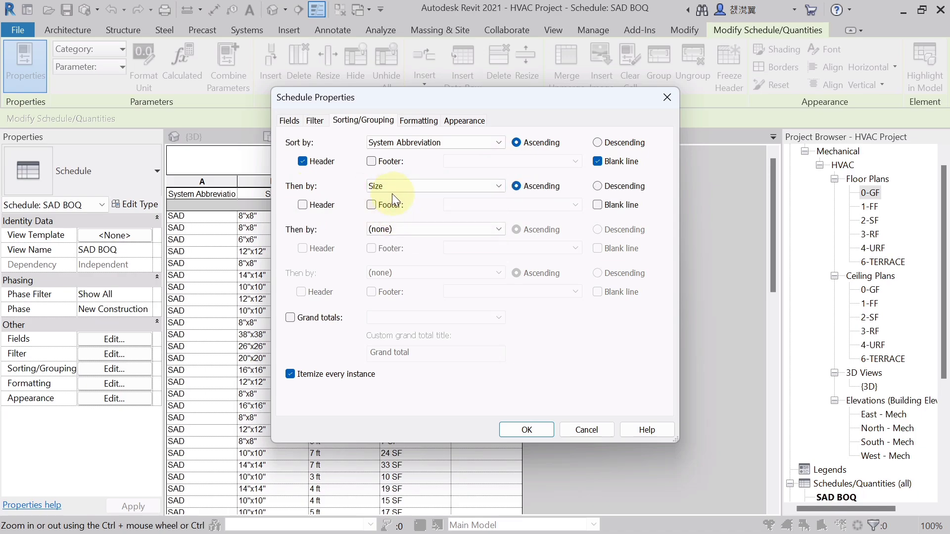
left_click(302, 205)
left_click(371, 205)
left_click(519, 205)
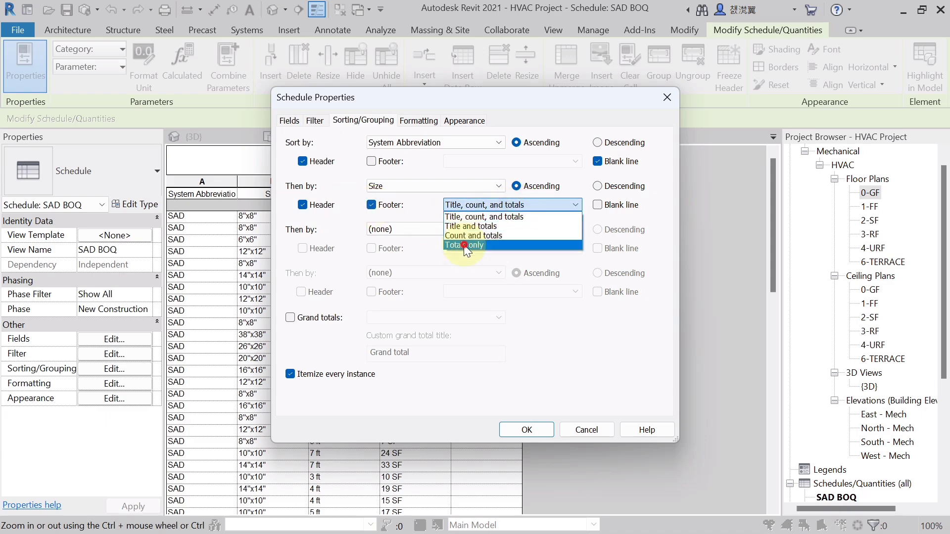
left_click(464, 244)
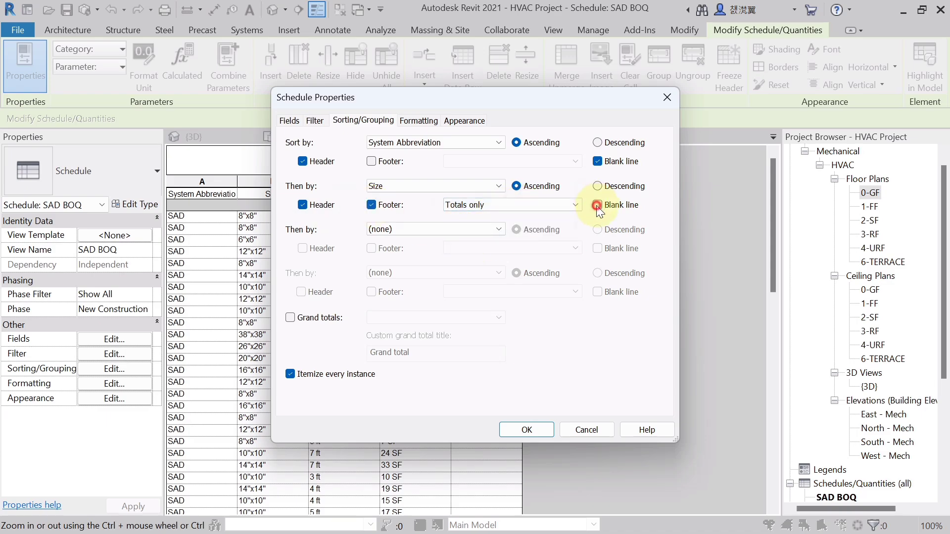
left_click(534, 429)
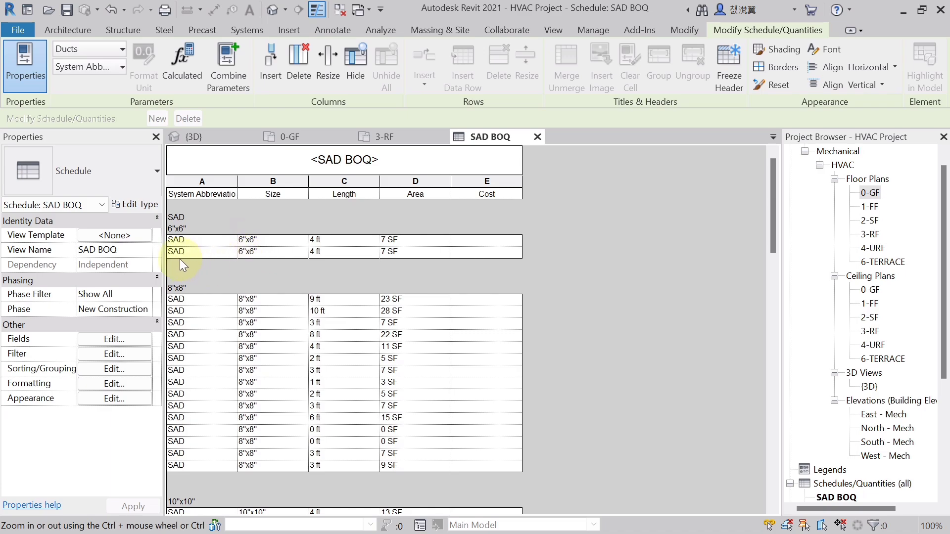
- Look through the grouped schedule, examining the SAD header and the duct size groups with their rows
scroll(247, 244, "down", 2)
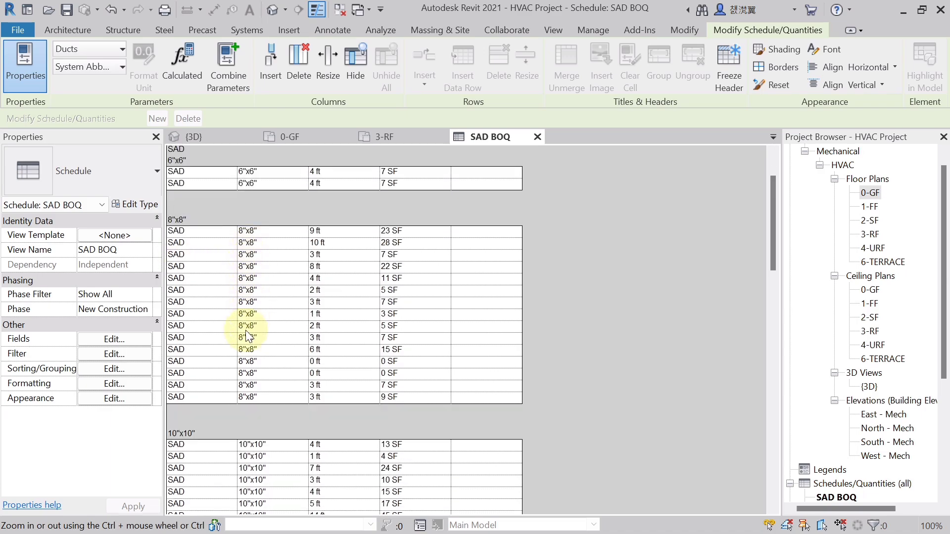
scroll(254, 272, "down", 2)
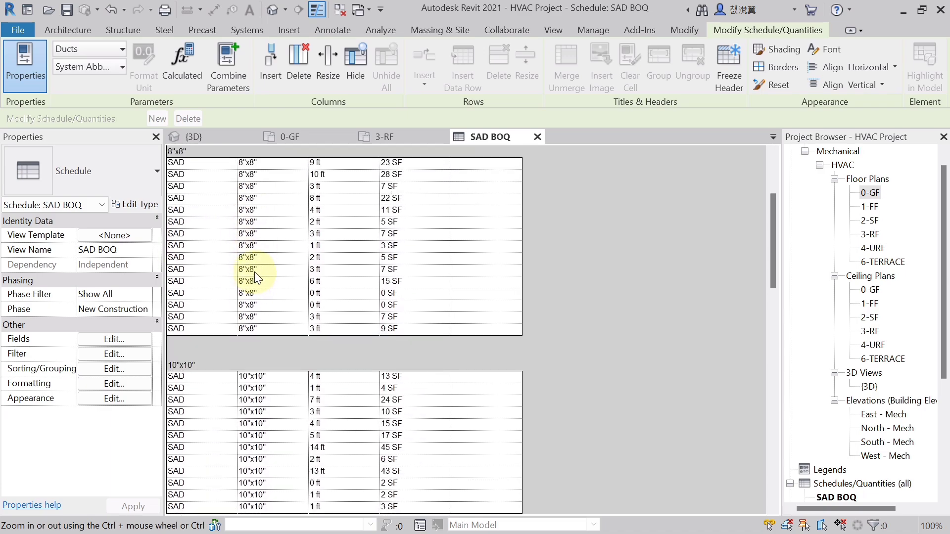
left_click(255, 271)
scroll(254, 280, "down", 7)
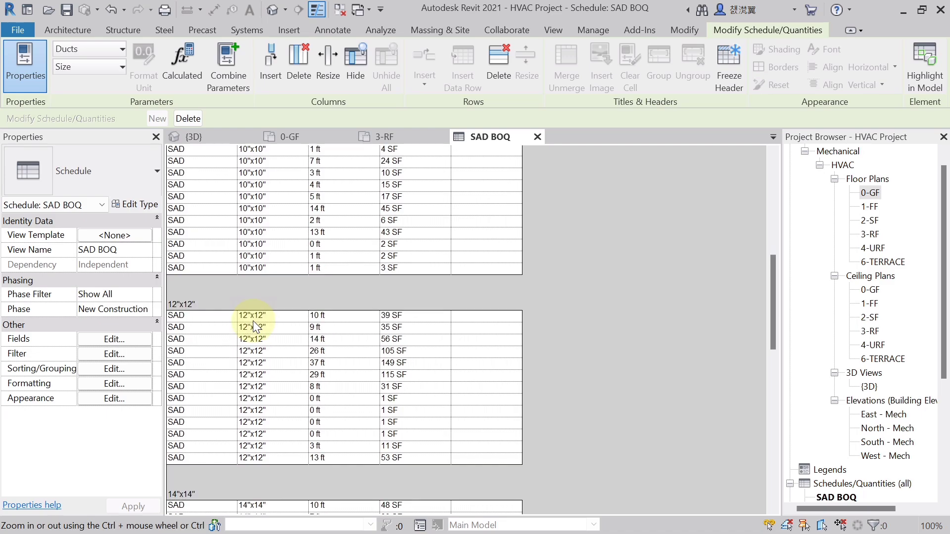
scroll(254, 410, "up", 4)
scroll(245, 410, "down", 6)
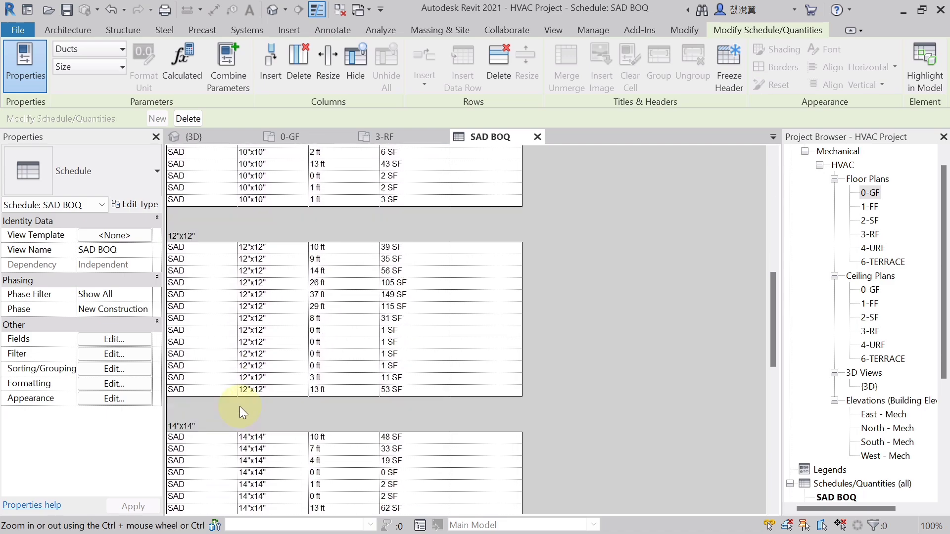
scroll(239, 406, "up", 12)
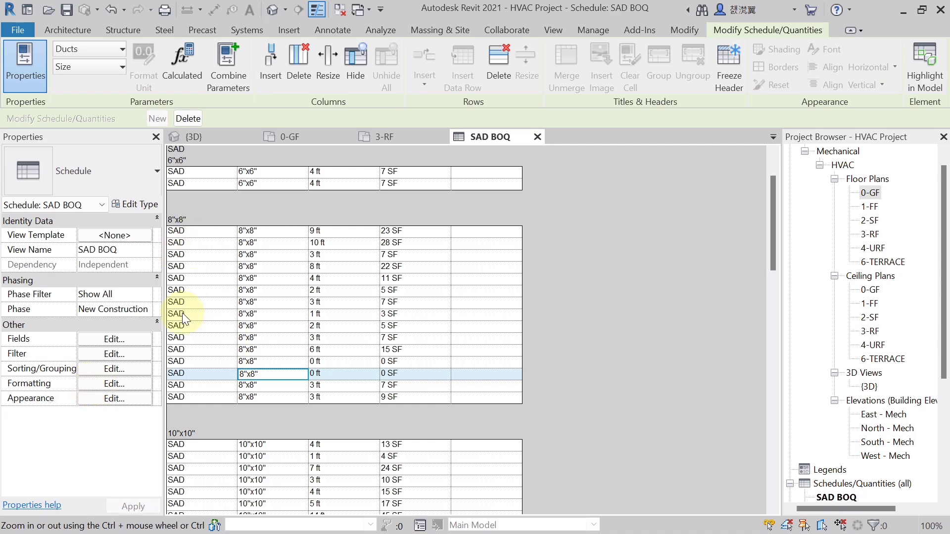
scroll(175, 273, "up", 3)
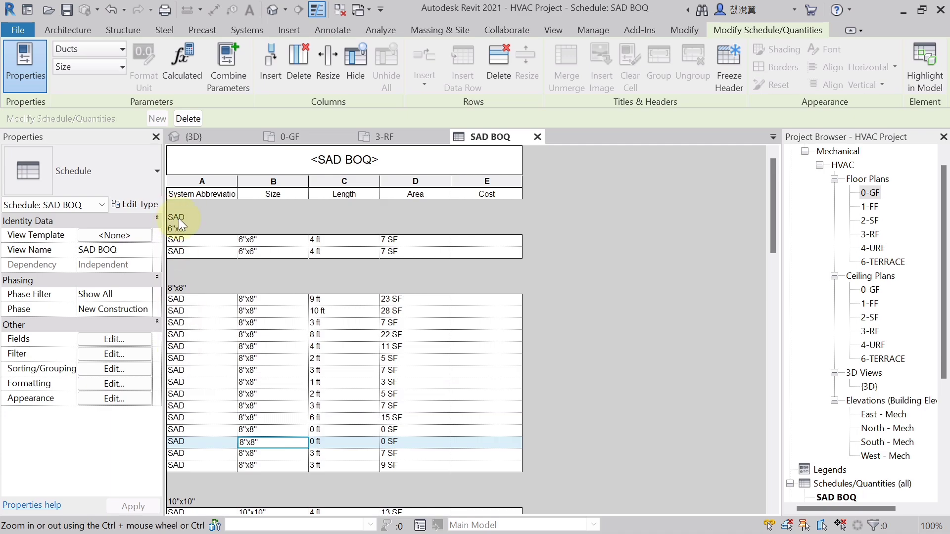
- Hide the System Abbreviation and Size fields in the schedule's formatting
left_click(104, 384)
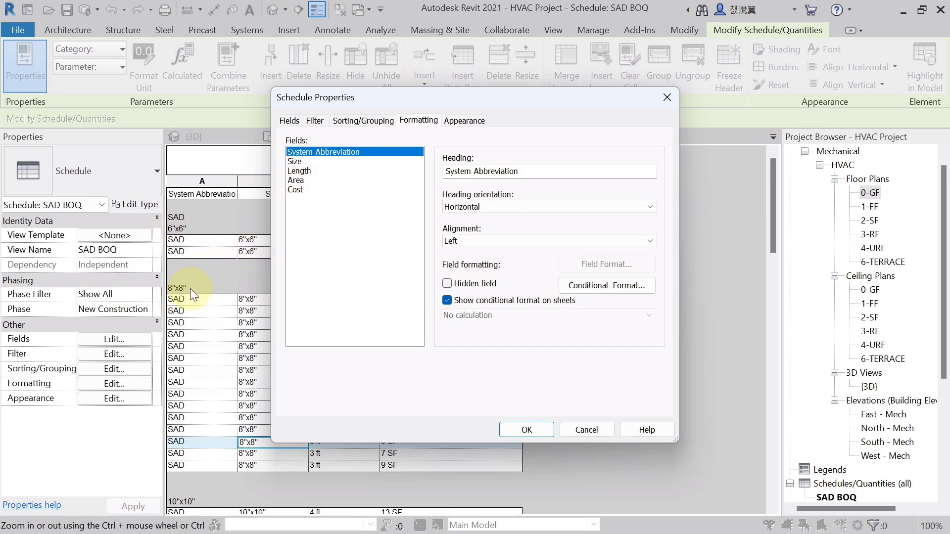
left_click(311, 162, "shift")
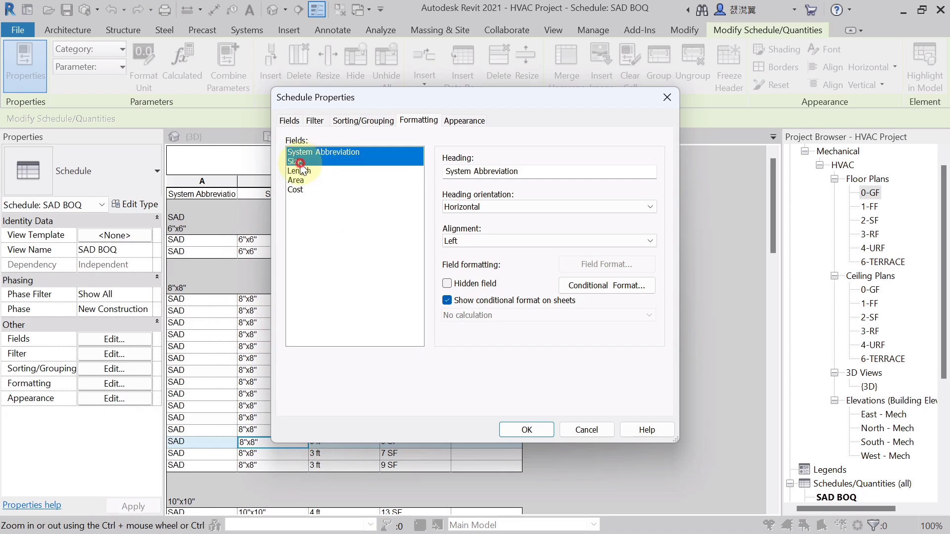
left_click(448, 283)
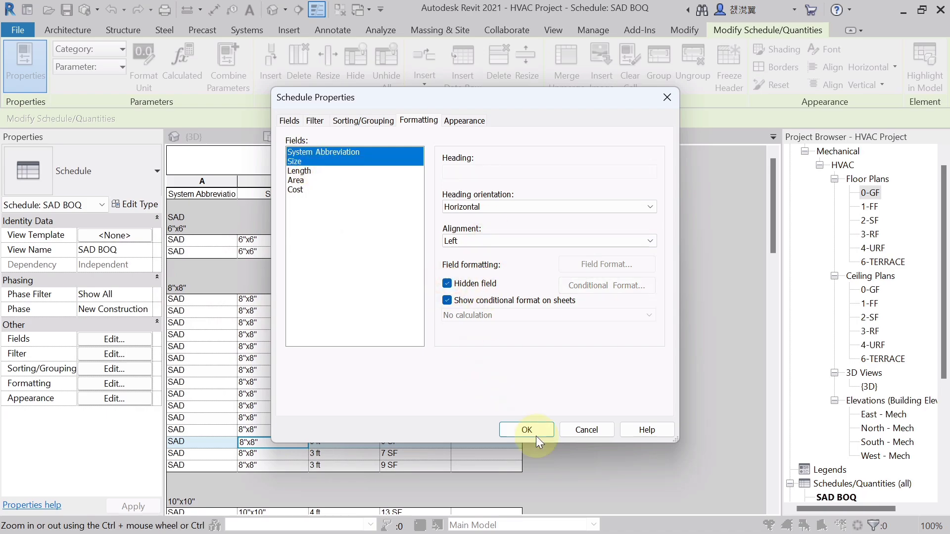
left_click(536, 434)
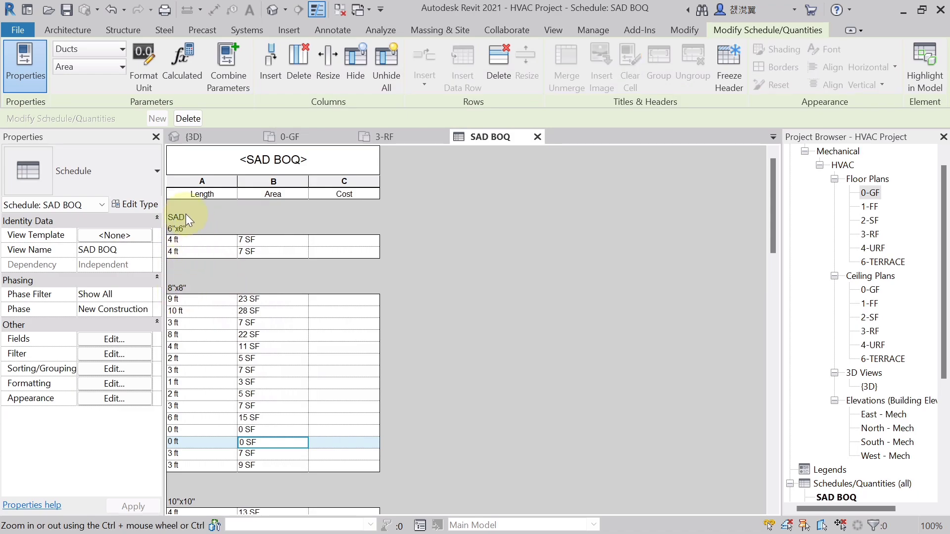
- Set the Length, Area and Cost fields to Calculate totals in the schedule's formatting
scroll(218, 271, "down", 5)
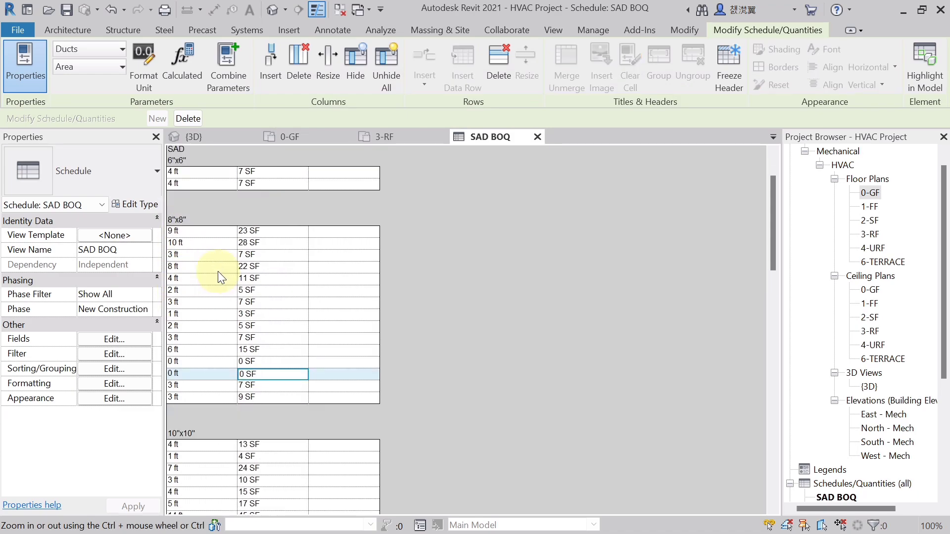
scroll(215, 348, "up", 4)
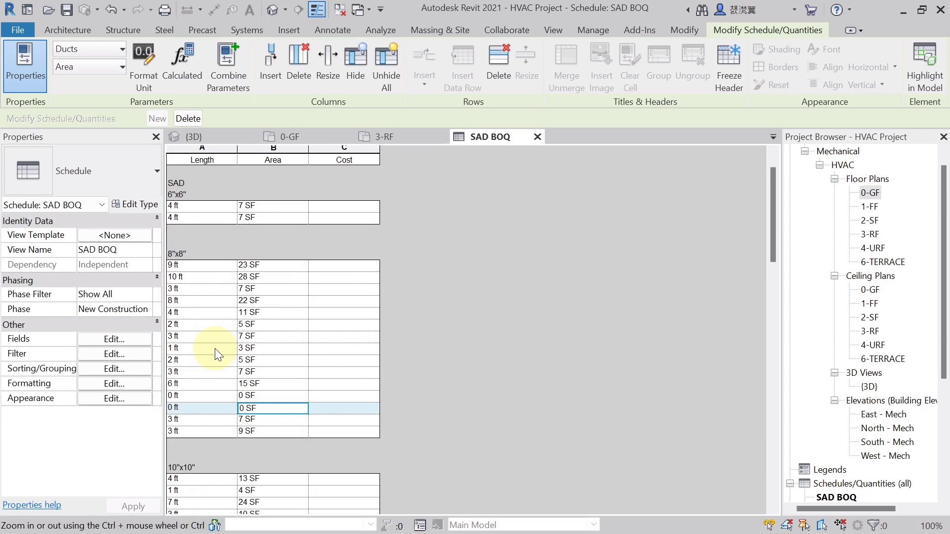
scroll(278, 361, "down", 1)
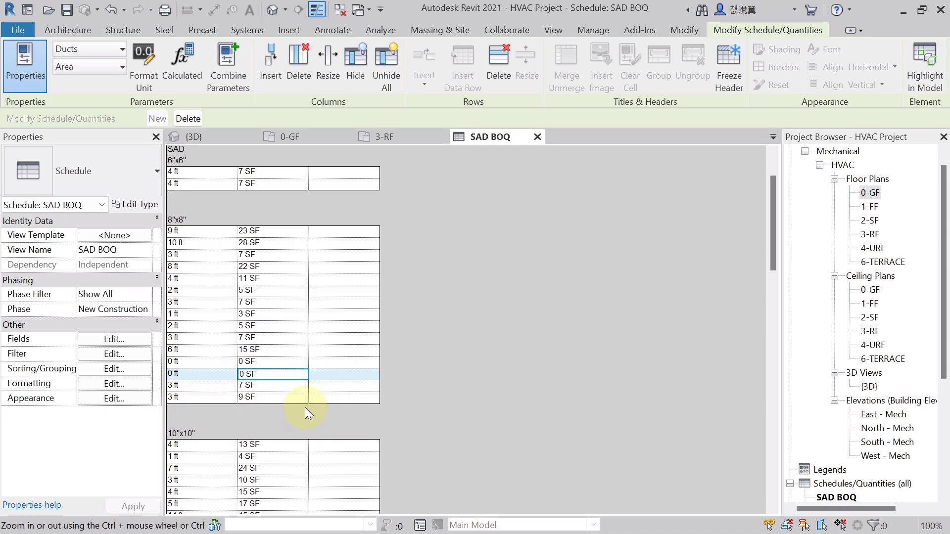
scroll(223, 413, "up", 2)
scroll(202, 369, "down", 2)
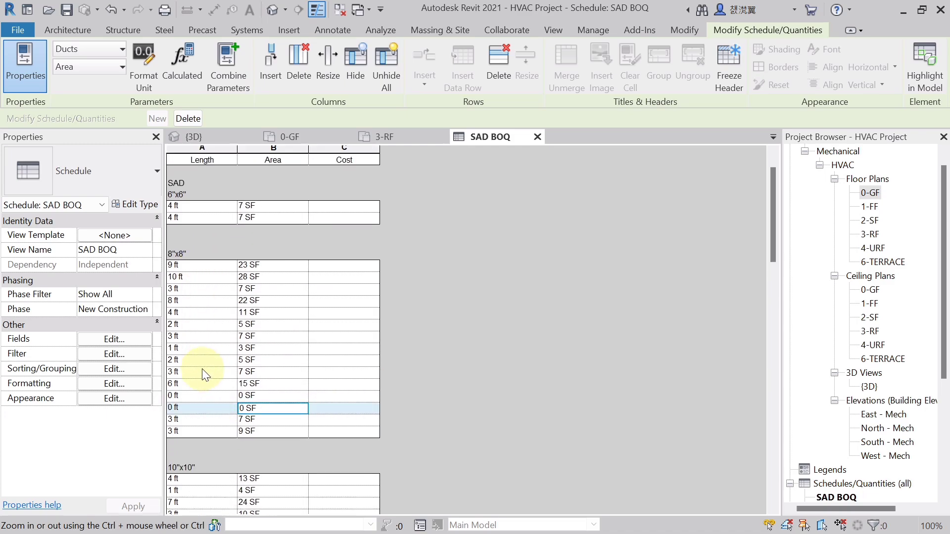
left_click(120, 381)
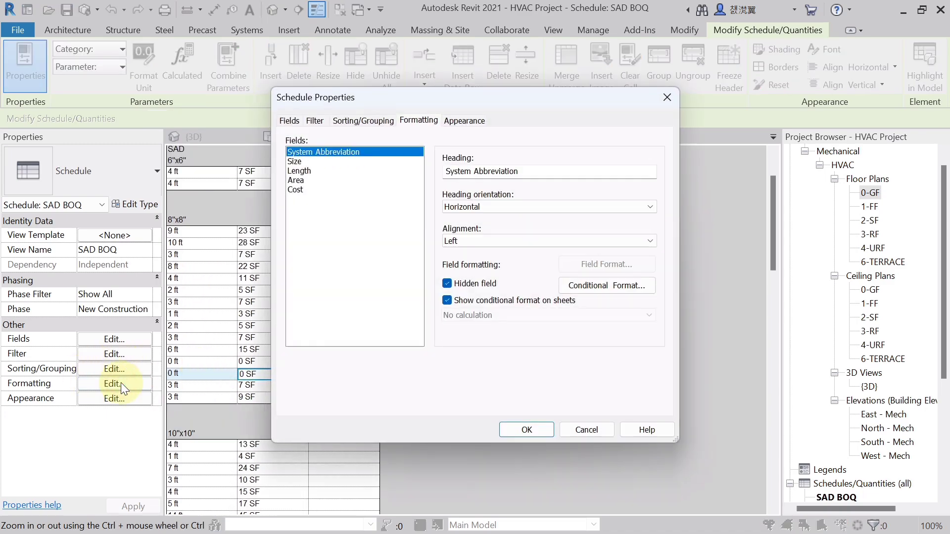
left_click(306, 172)
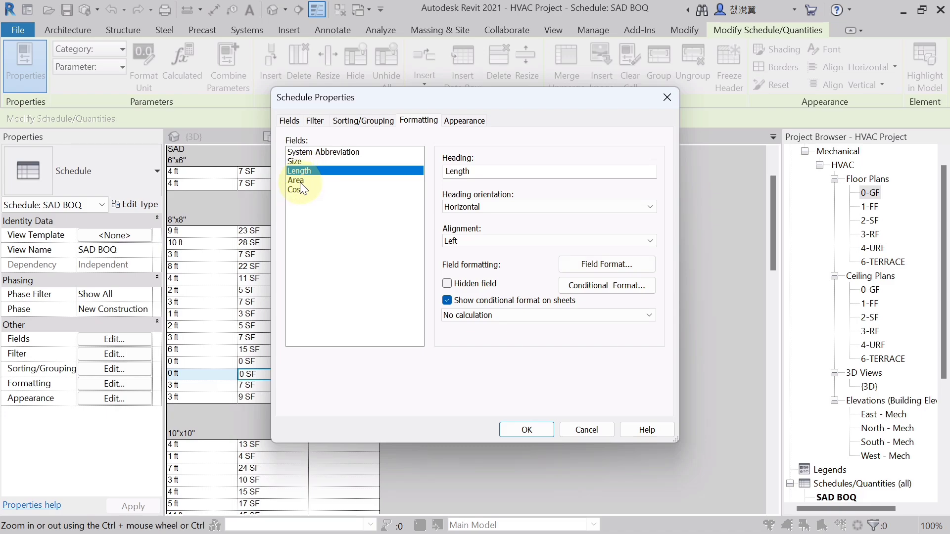
left_click(299, 189, "shift")
left_click(506, 316)
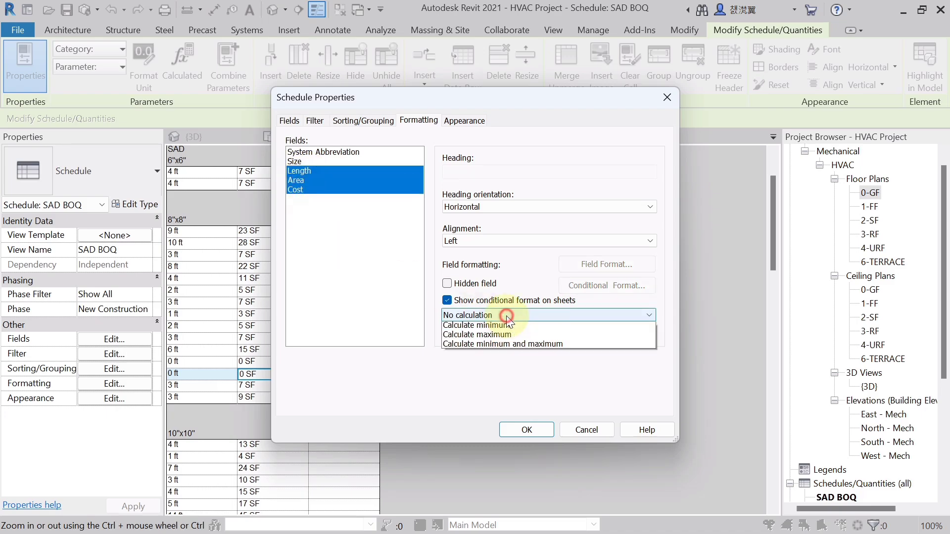
left_click(476, 336)
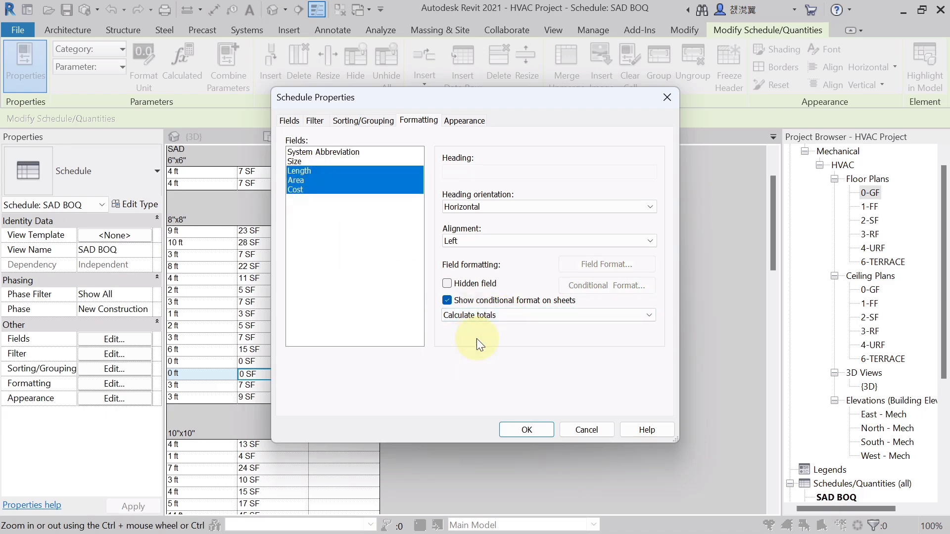
left_click(526, 430)
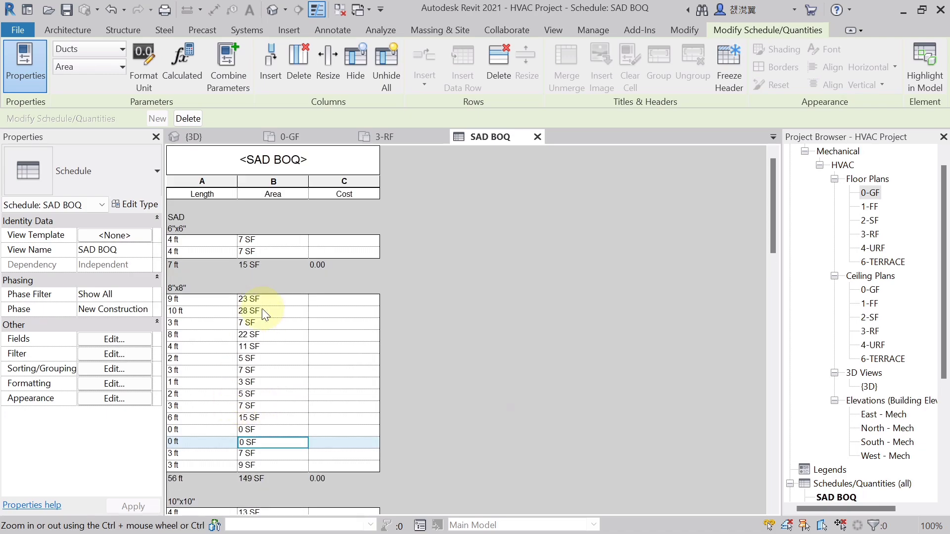
- Look through the SAD BOQ schedule, examining the length, area and cost totals of each duct size group
scroll(257, 271, "down", 5)
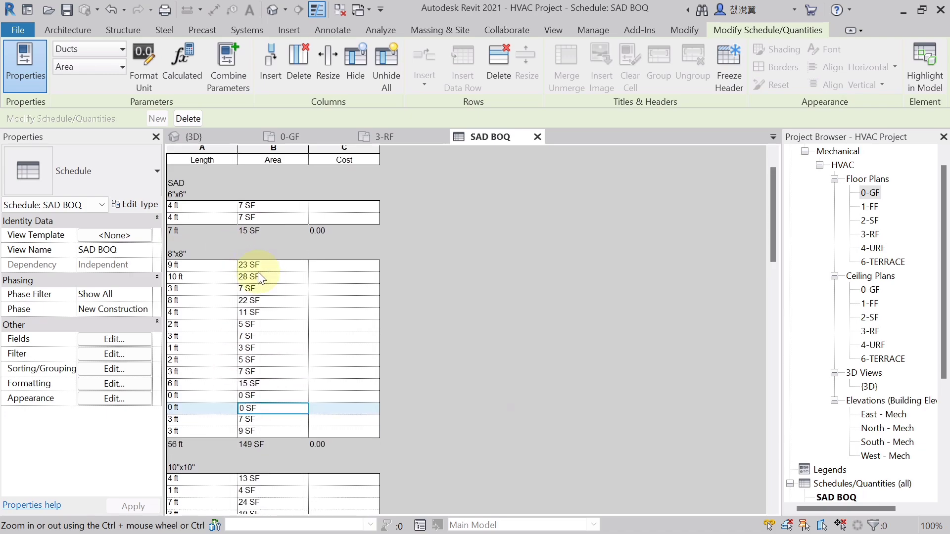
scroll(266, 367, "down", 10)
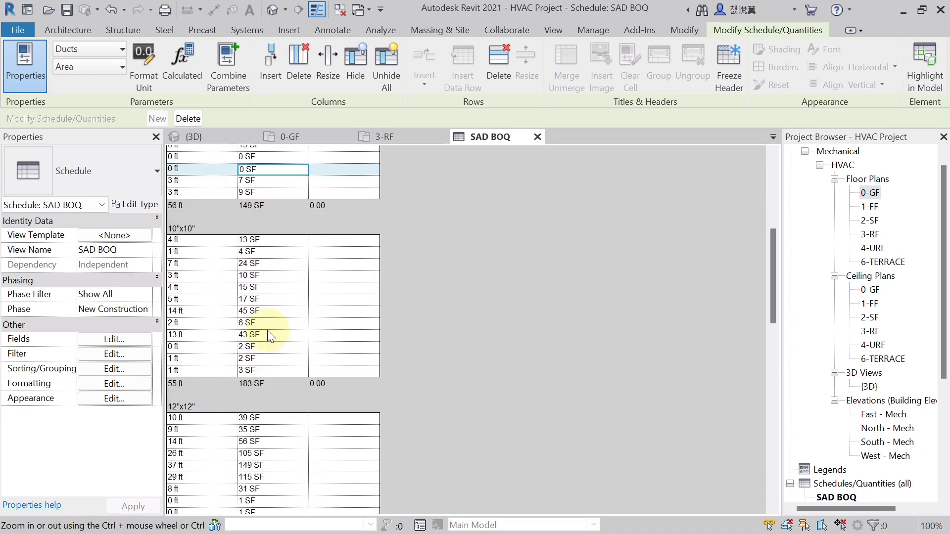
scroll(282, 363, "down", 15)
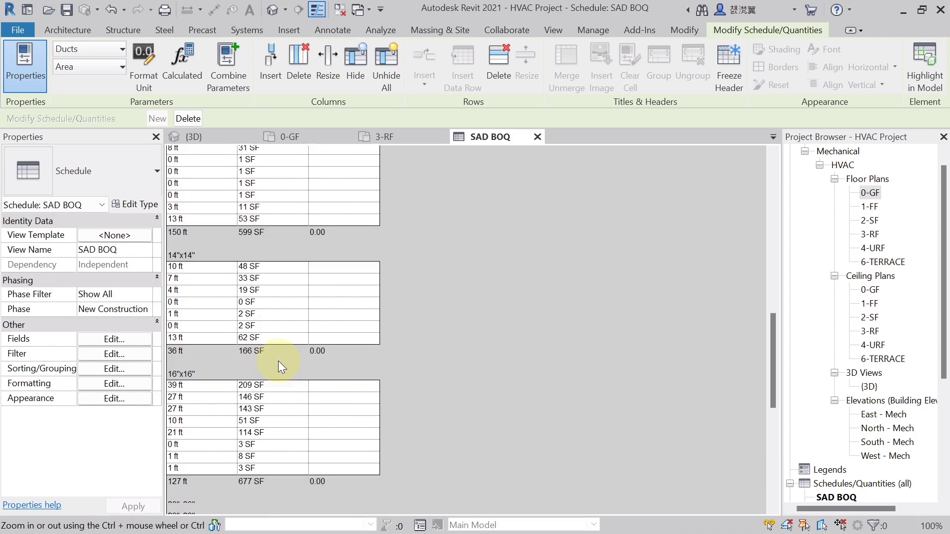
scroll(273, 359, "up", 20)
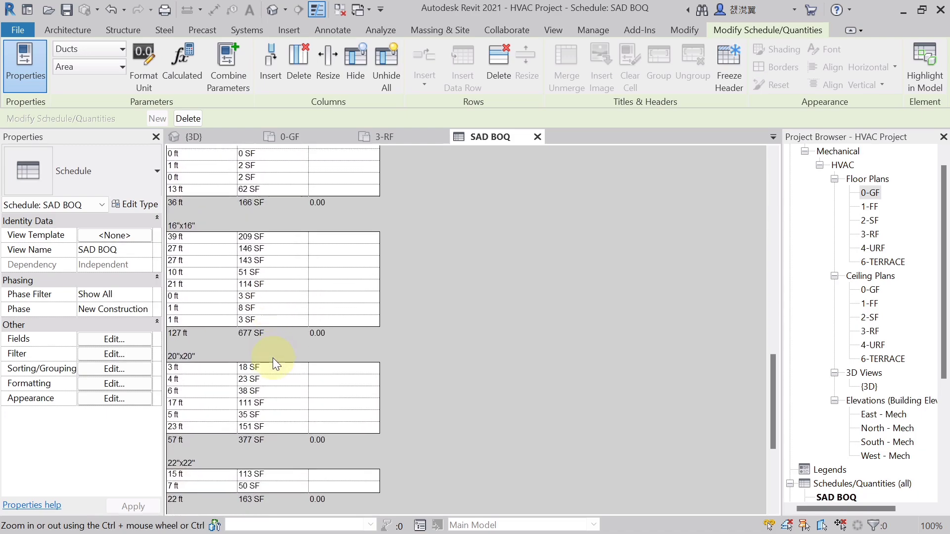
scroll(272, 355, "up", 6)
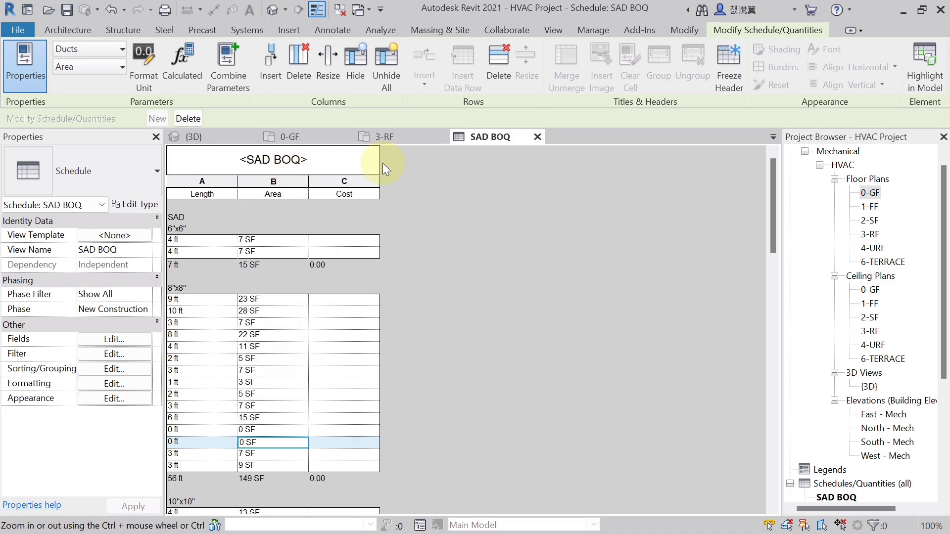
- Close the SAD BOQ schedule, reopen it from the project's schedules to view it, and close it again
left_click(538, 136)
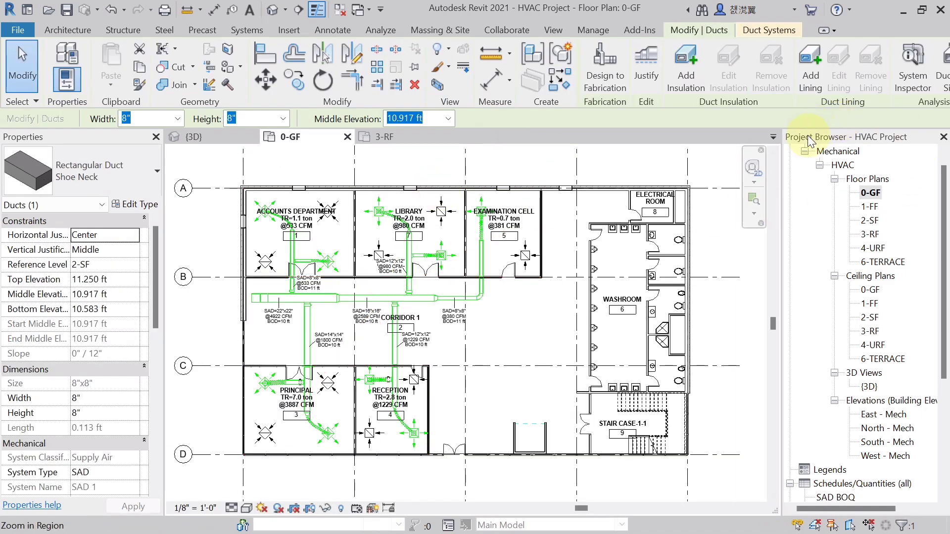
middle_click_drag(451, 167, 422, 179)
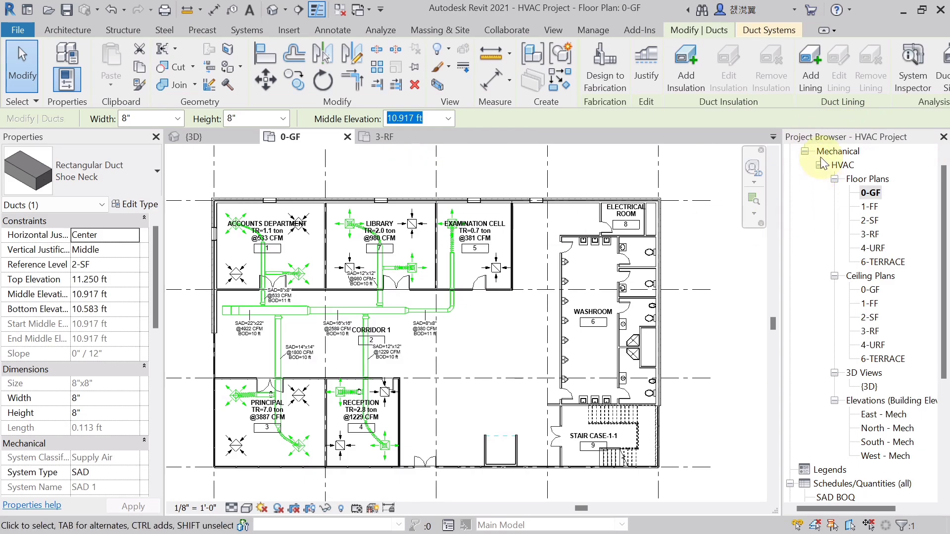
scroll(827, 197, "down", 5)
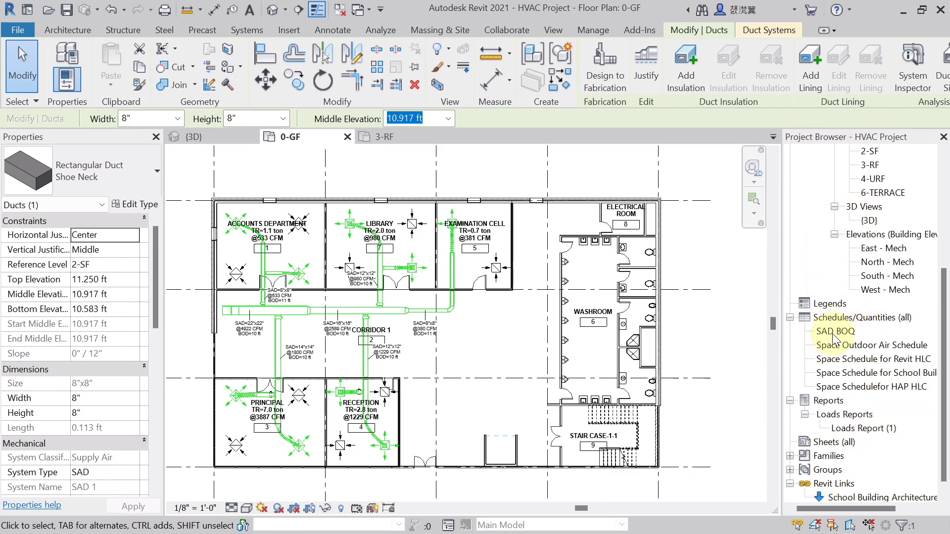
double_click(834, 331)
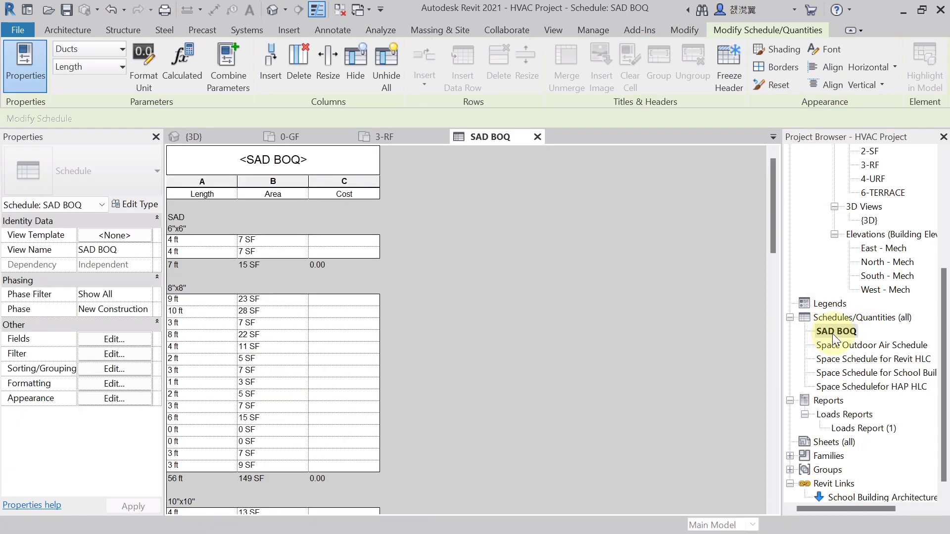
left_click(538, 137)
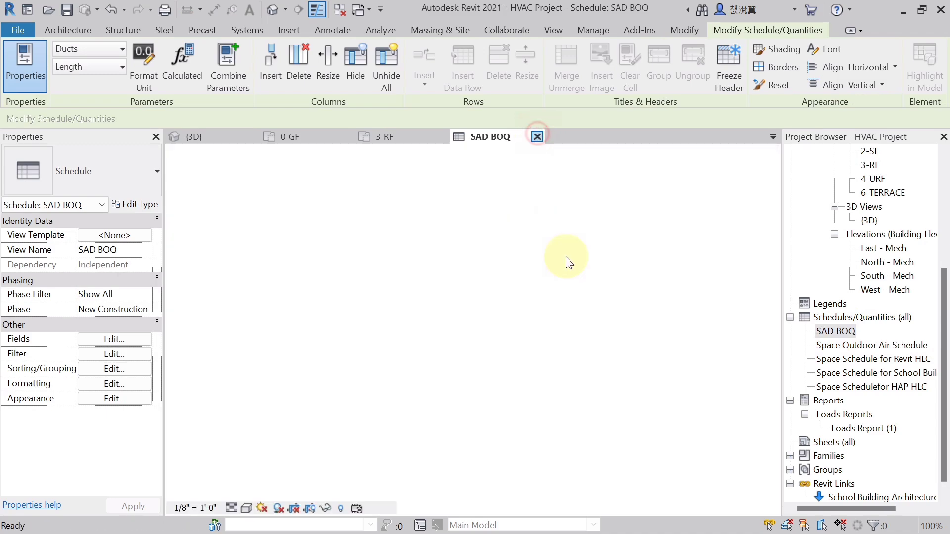
left_click(564, 319)
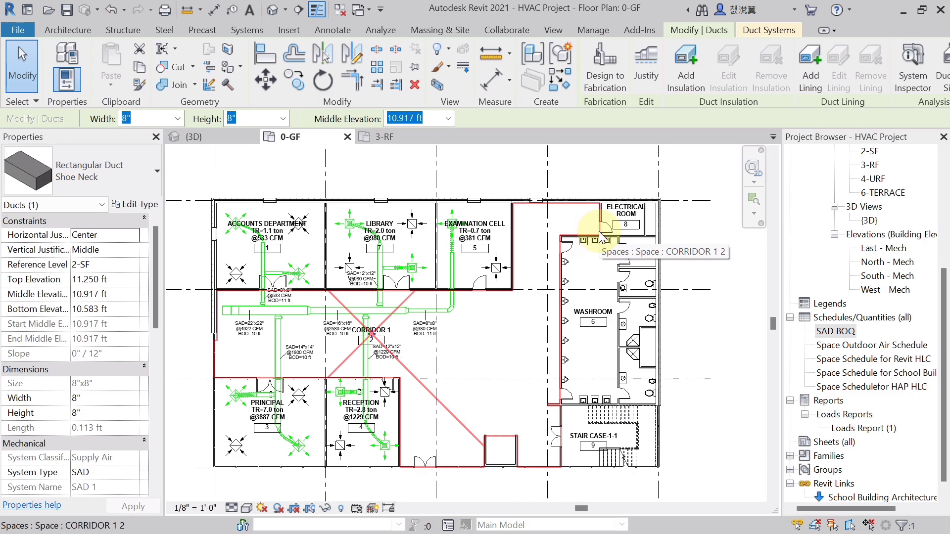
- Start a new schedule of quantities for the Duct Fittings category
left_click(377, 35)
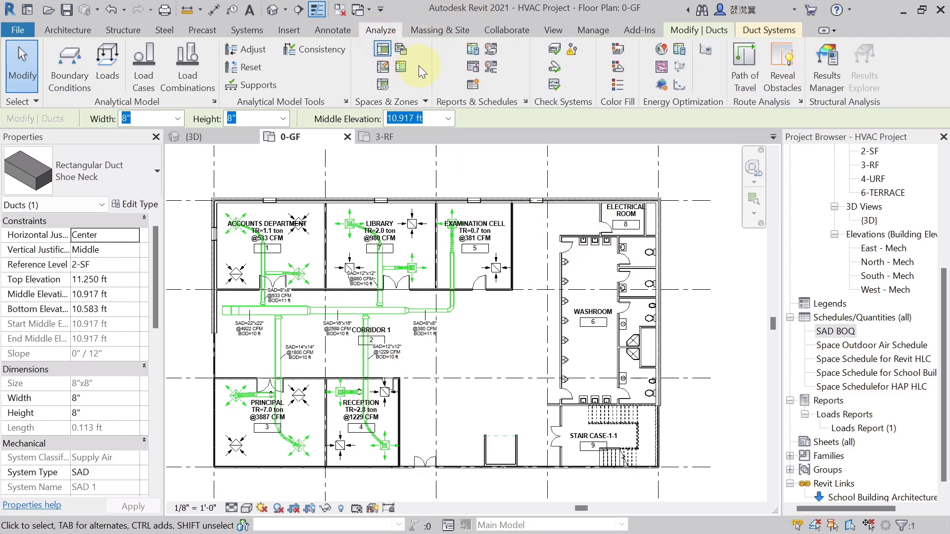
left_click(473, 88)
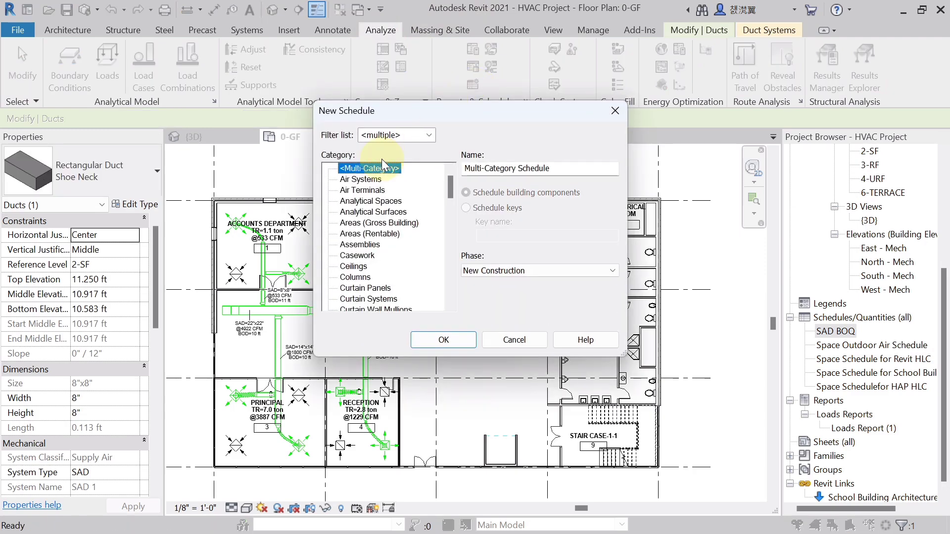
left_click(360, 192)
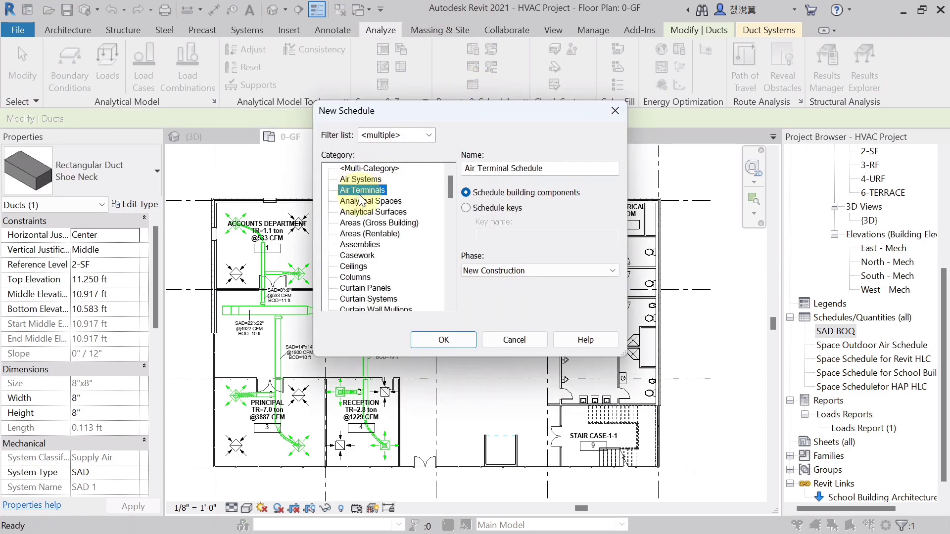
key("d")
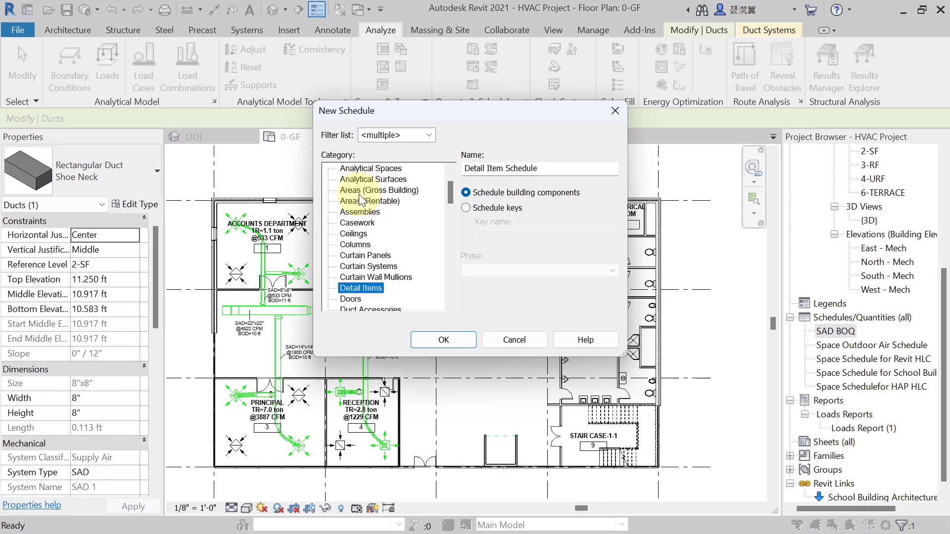
scroll(360, 198, "down", 3)
scroll(361, 202, "down", 1)
left_click(362, 234)
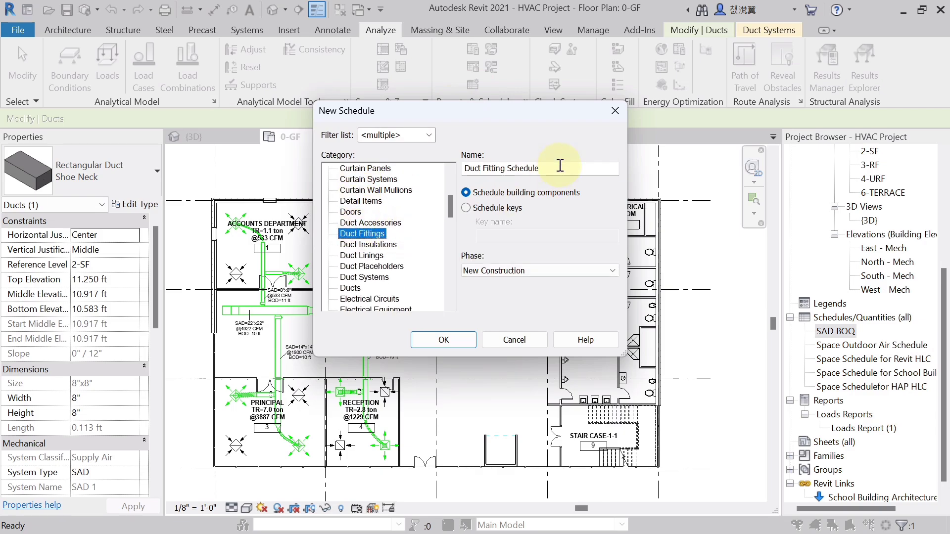
- Name the new schedule "SAD Duct Fitting BOQ" and confirm it to reach its field settings
left_click(464, 168)
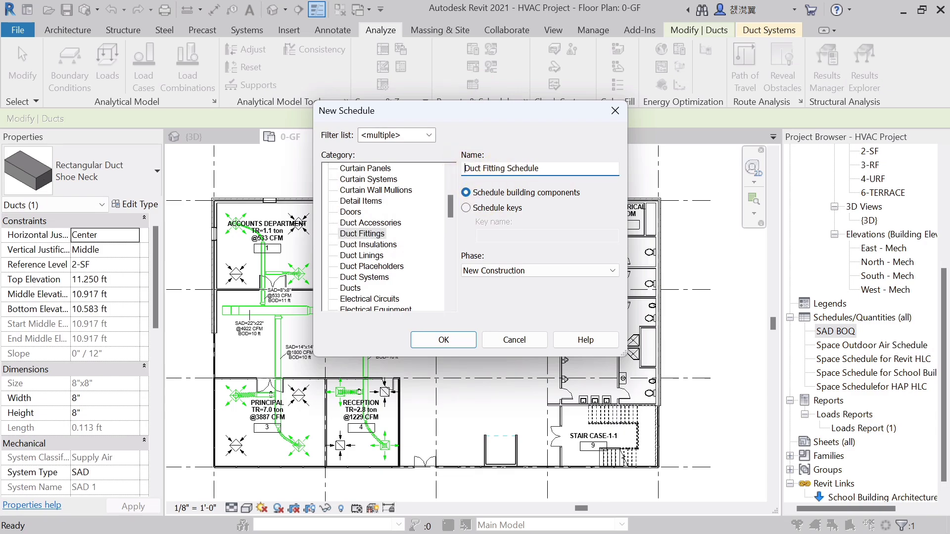
type("SAD")
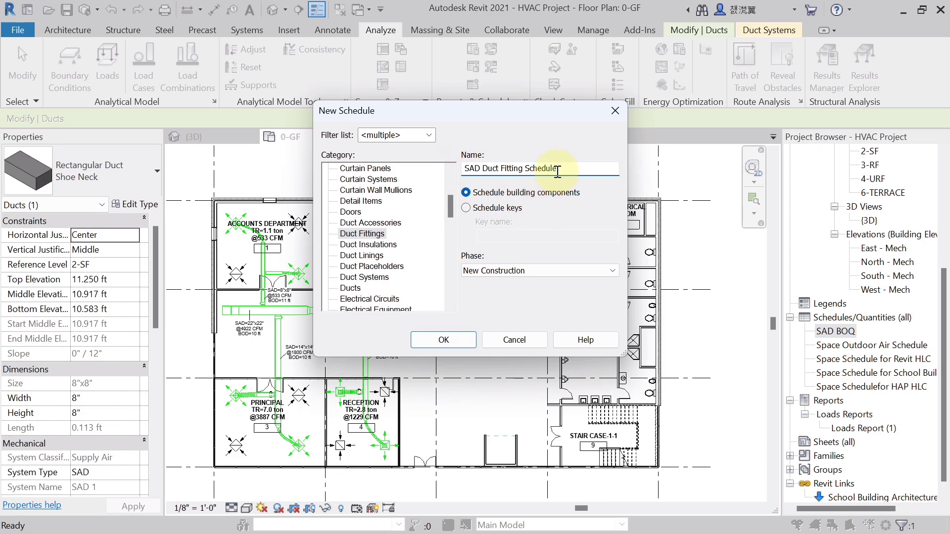
left_click_drag(558, 168, 528, 173)
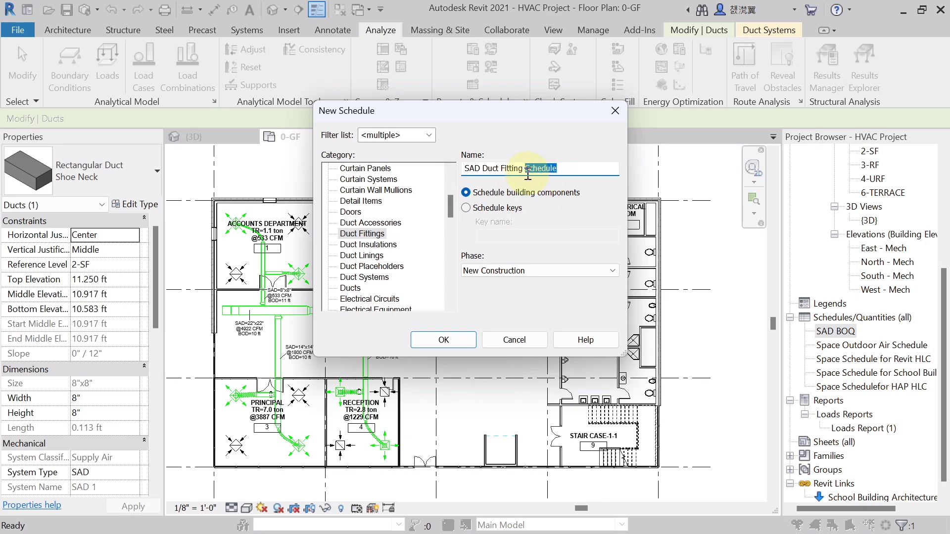
type("BOQ")
left_click(461, 345)
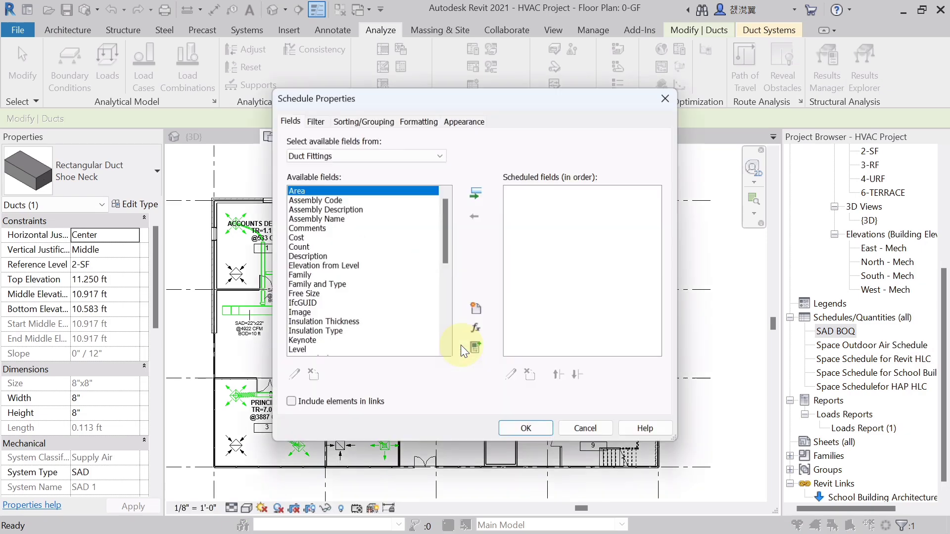
- Add the System Abbreviation and Family fields to the duct fitting schedule, in that order
left_click(319, 219)
scroll(319, 227, "down", 1)
scroll(319, 227, "down", 4)
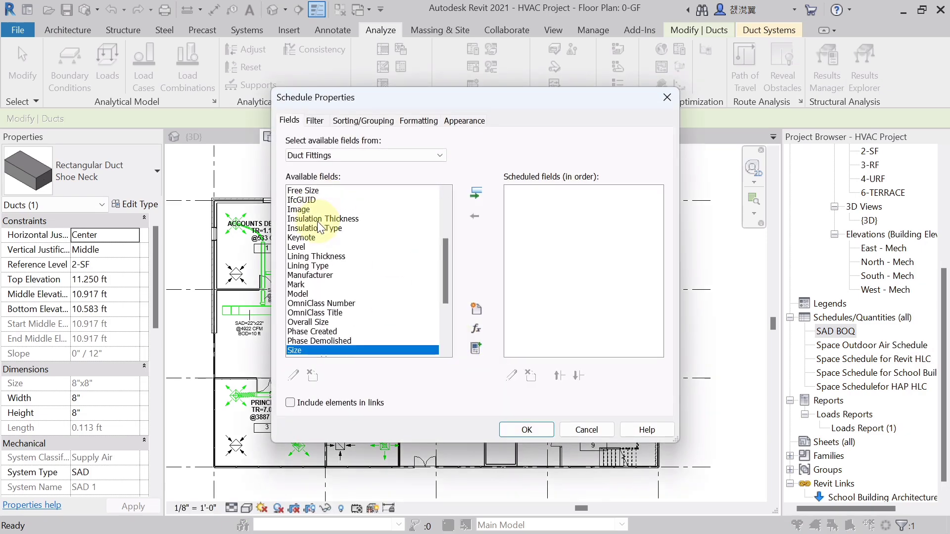
left_click(312, 303)
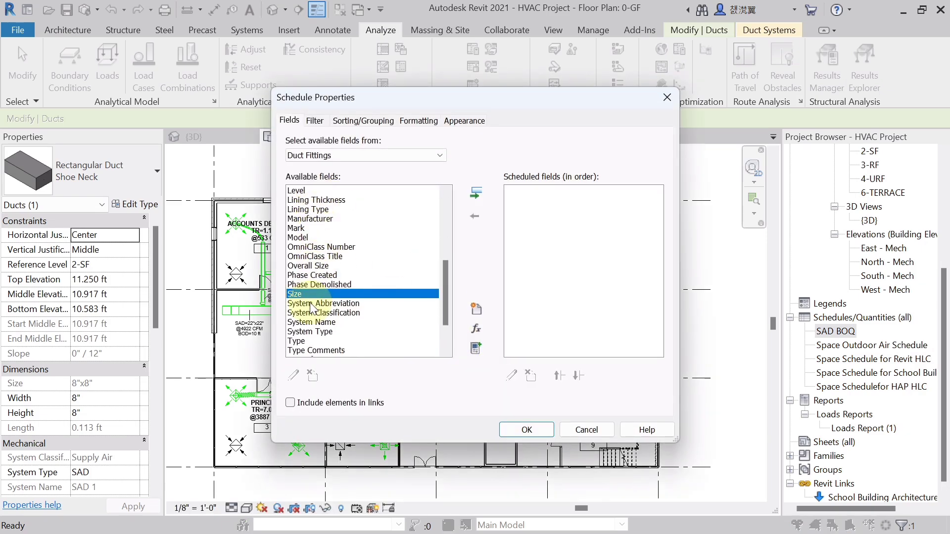
left_click(474, 195)
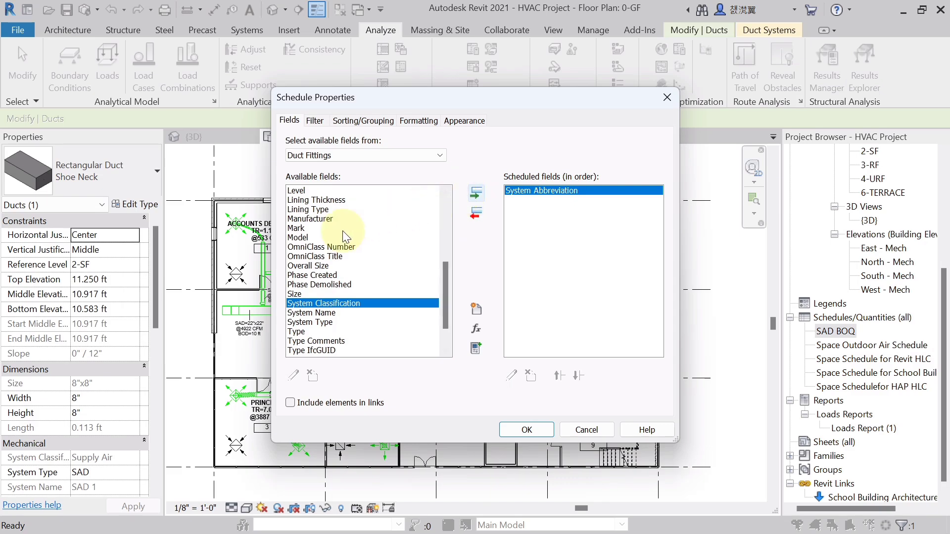
left_click(312, 275)
key("f")
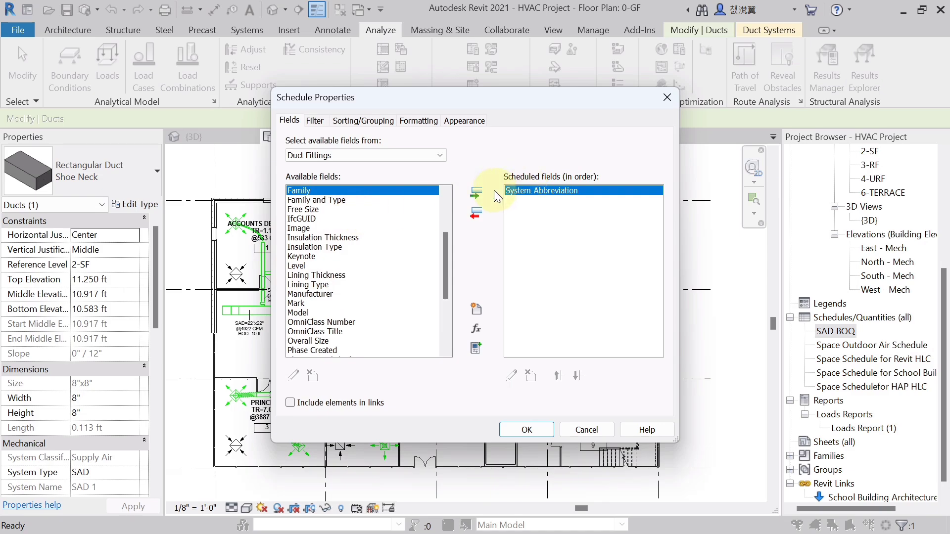
left_click(475, 193)
- Add the Size, Count and Cost fields after Family and create the duct fitting schedule
left_click(318, 284)
key("s")
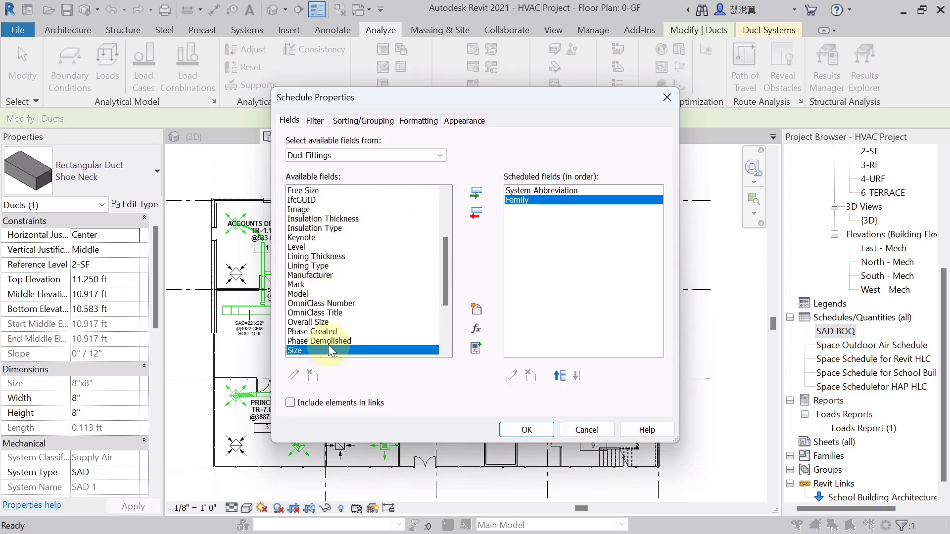
scroll(319, 345, "down", 2)
left_click(476, 192)
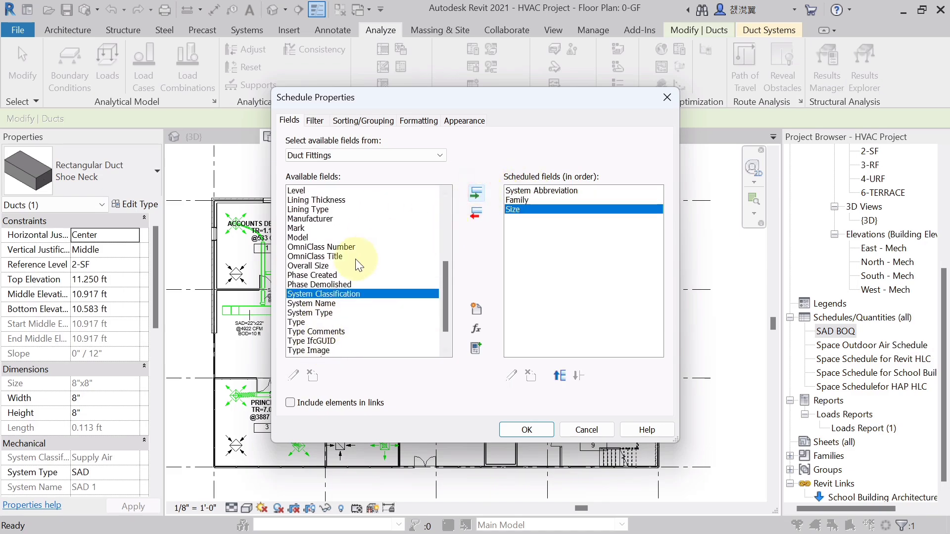
left_click(310, 267)
key("c")
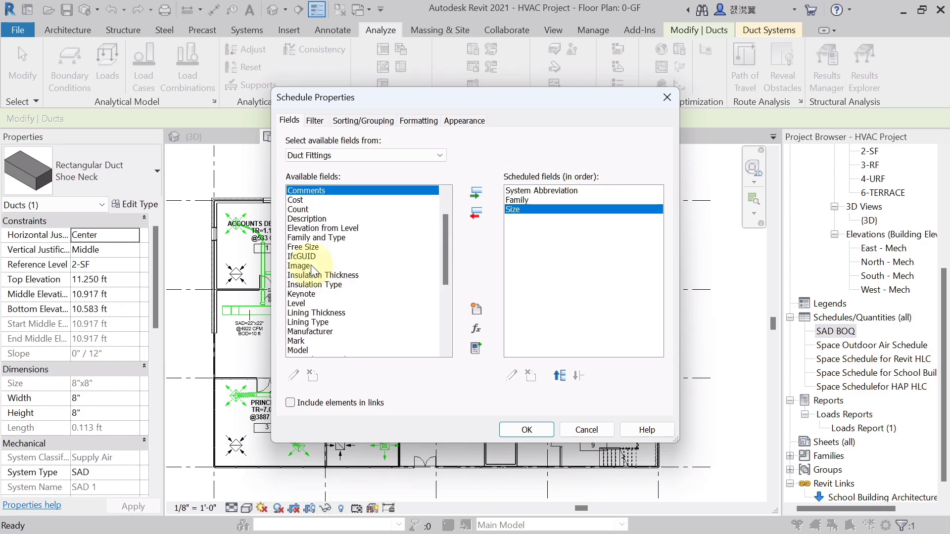
left_click(302, 210)
left_click(475, 193)
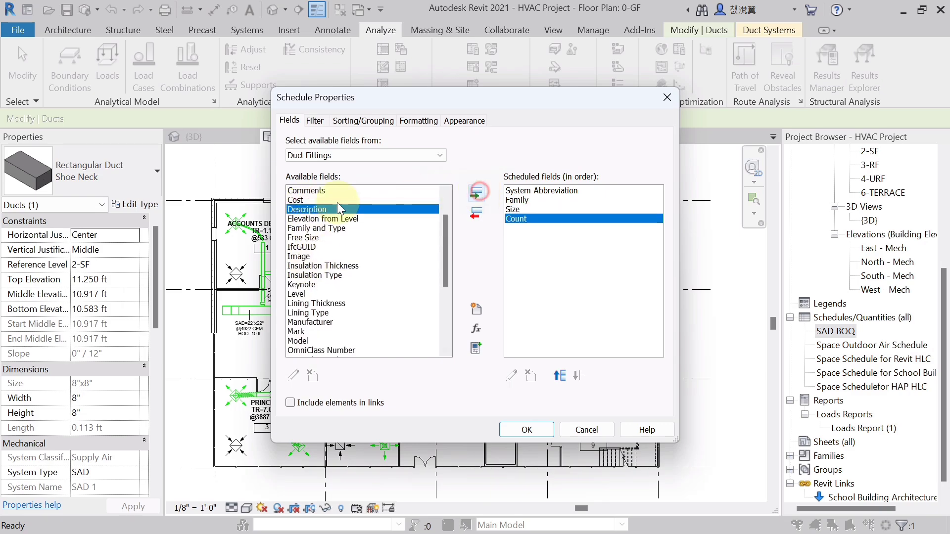
left_click(300, 199)
left_click(476, 192)
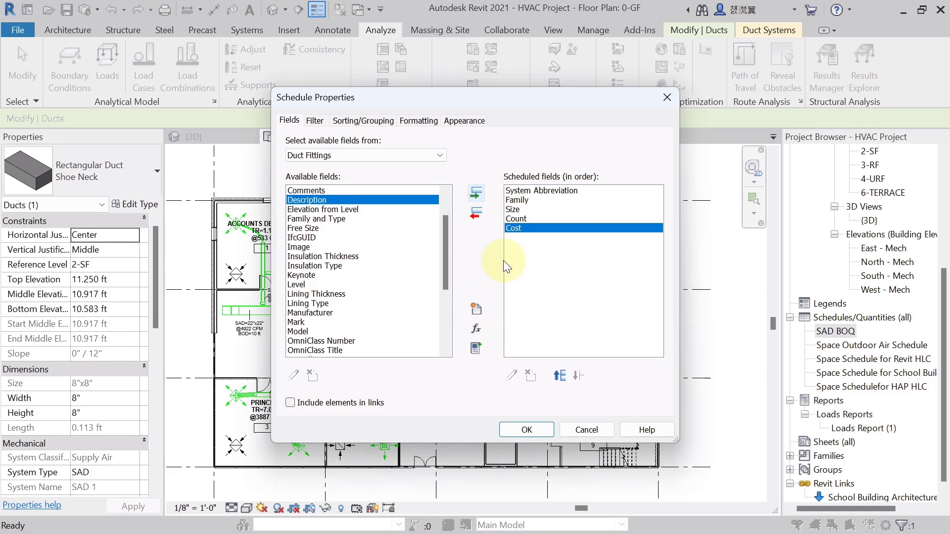
left_click(522, 430)
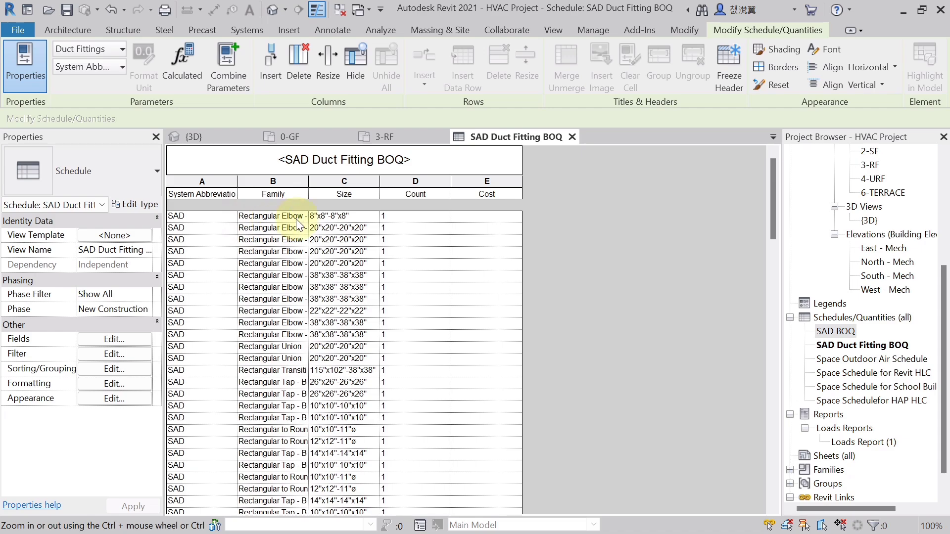
- Look through the SAD Duct Fitting BOQ schedule, examining the system abbreviation, family, size and count of the fittings
scroll(277, 322, "down", 1)
scroll(277, 322, "down", 1)
scroll(297, 368, "down", 1)
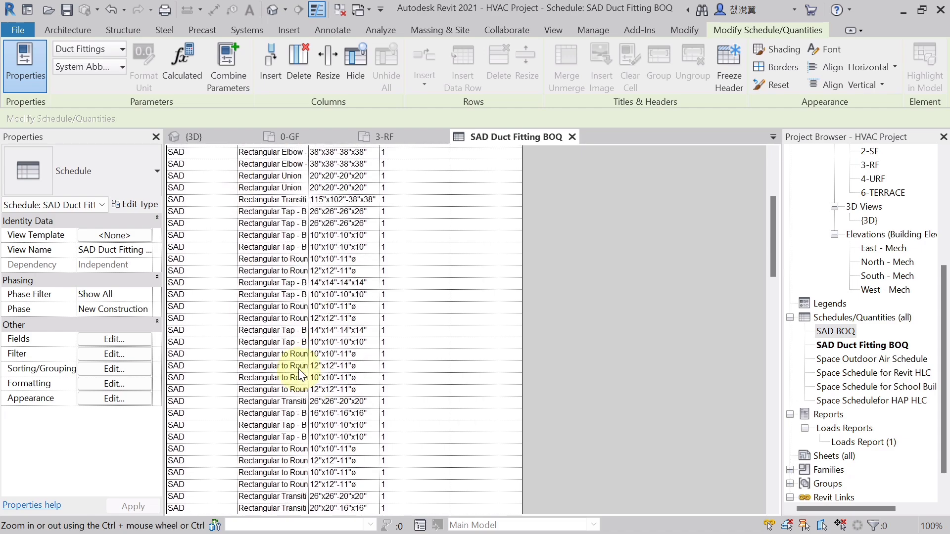
scroll(297, 368, "up", 3)
scroll(296, 368, "down", 2)
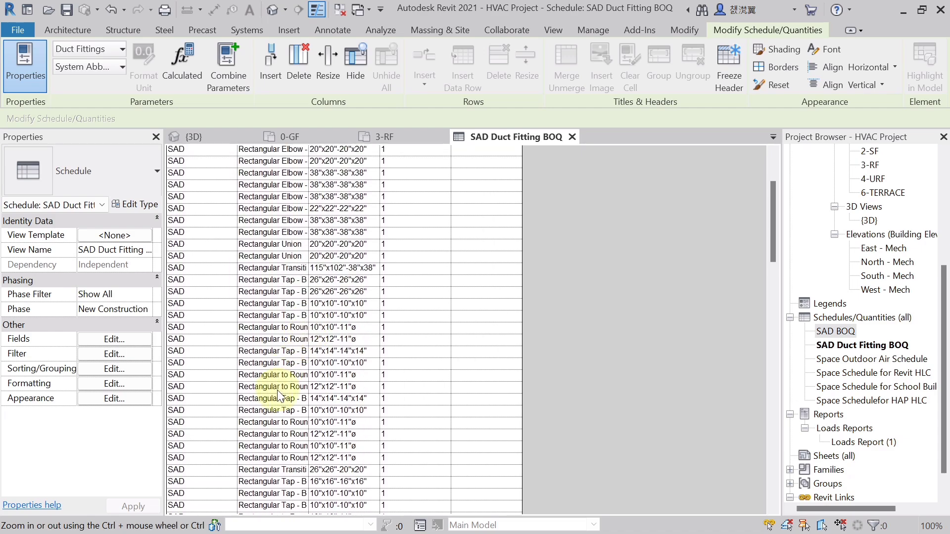
scroll(277, 390, "down", 2)
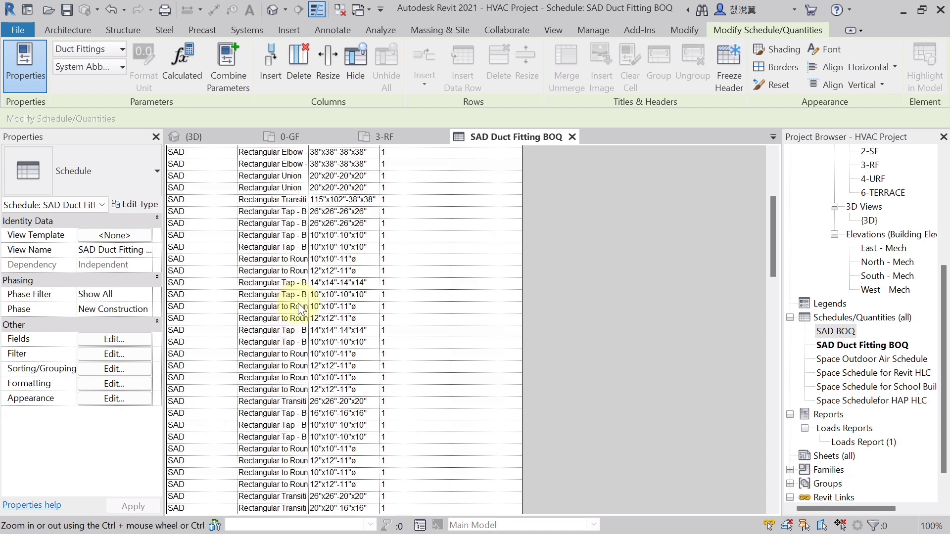
scroll(299, 309, "up", 3)
scroll(298, 344, "up", 2)
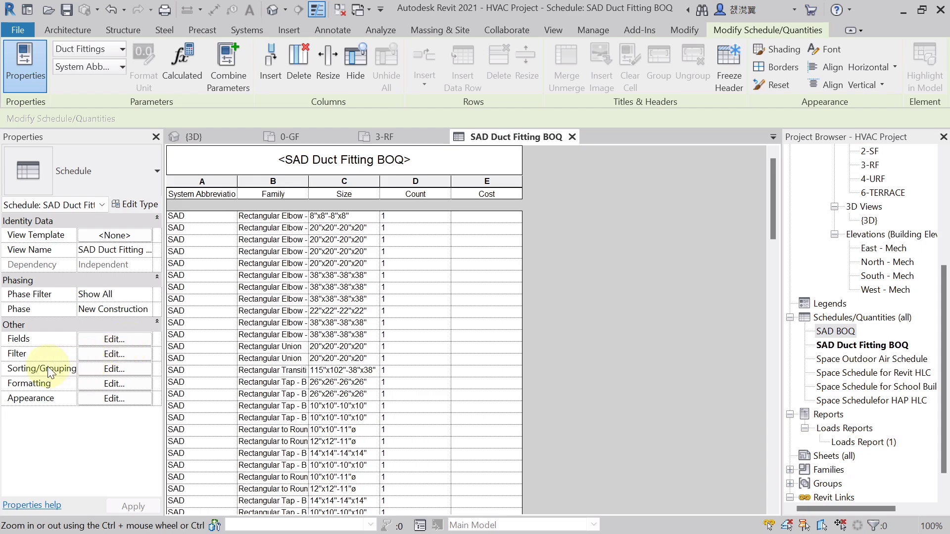
left_click(118, 355)
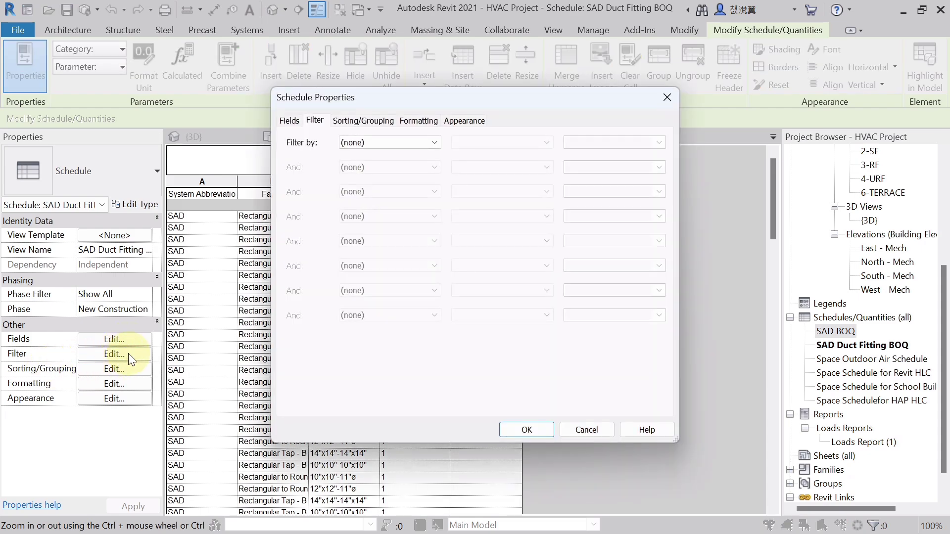
left_click(428, 142)
left_click(384, 156)
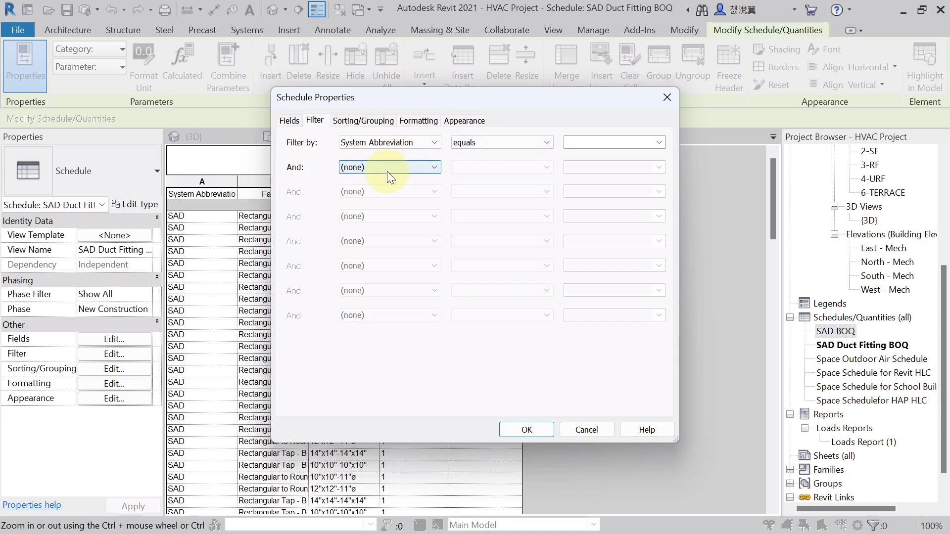
left_click(524, 431)
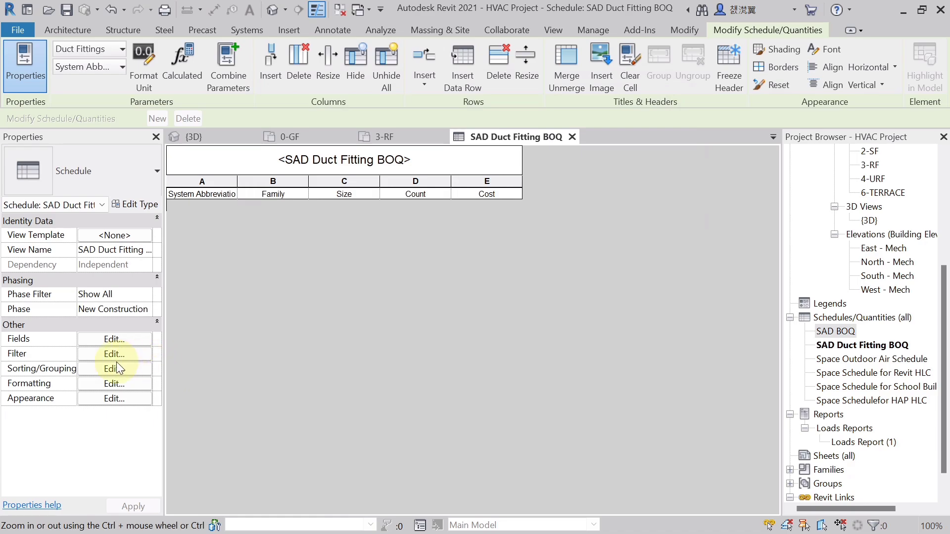
left_click(388, 242)
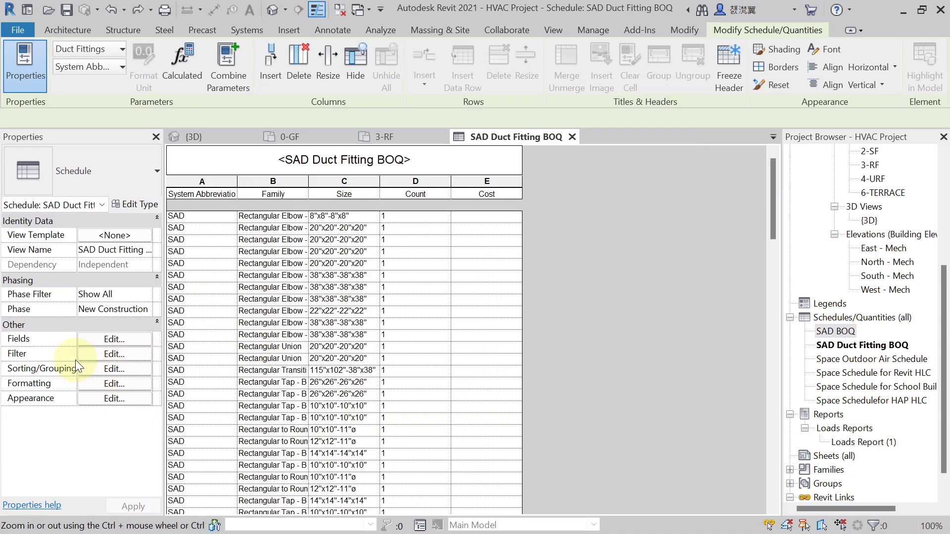
- Filter the duct fitting schedule to elements whose System Abbreviation equals SAD
left_click(117, 354)
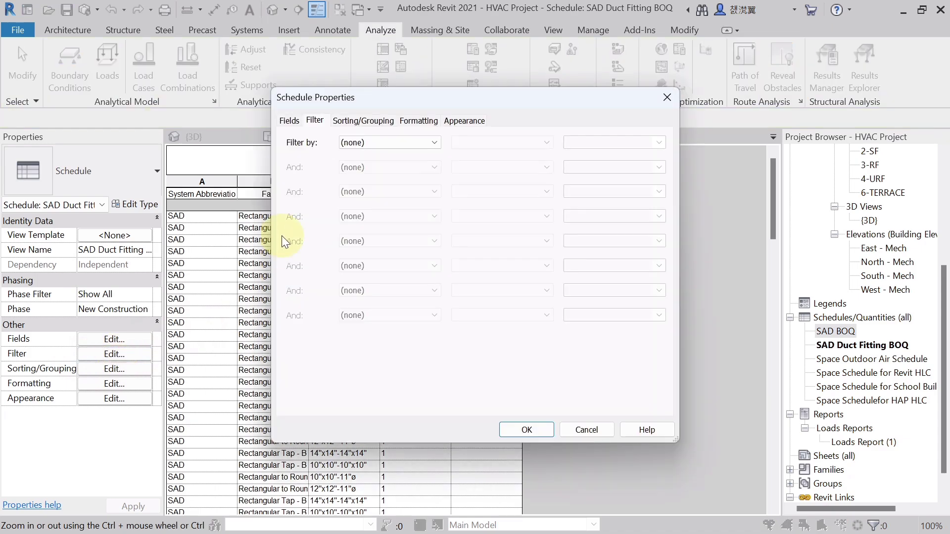
left_click(379, 143)
left_click(374, 163)
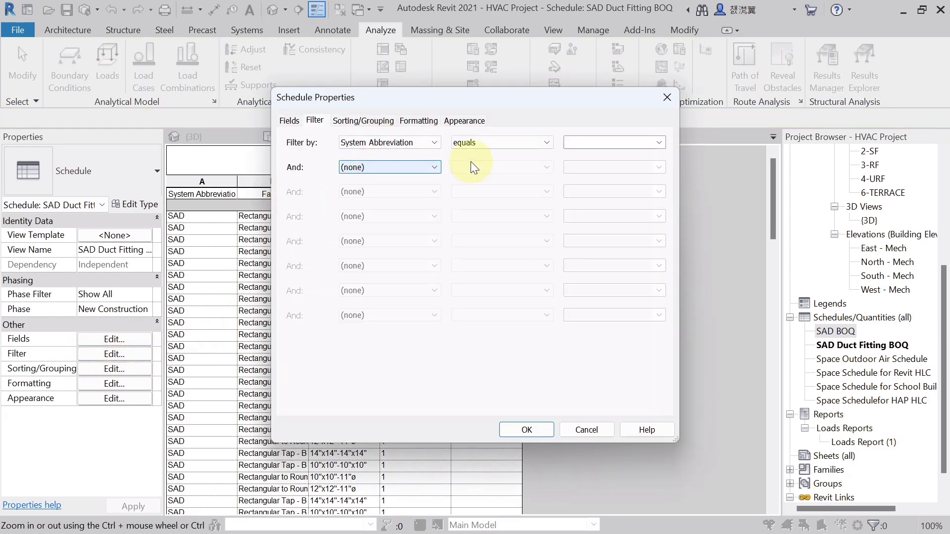
left_click(607, 136)
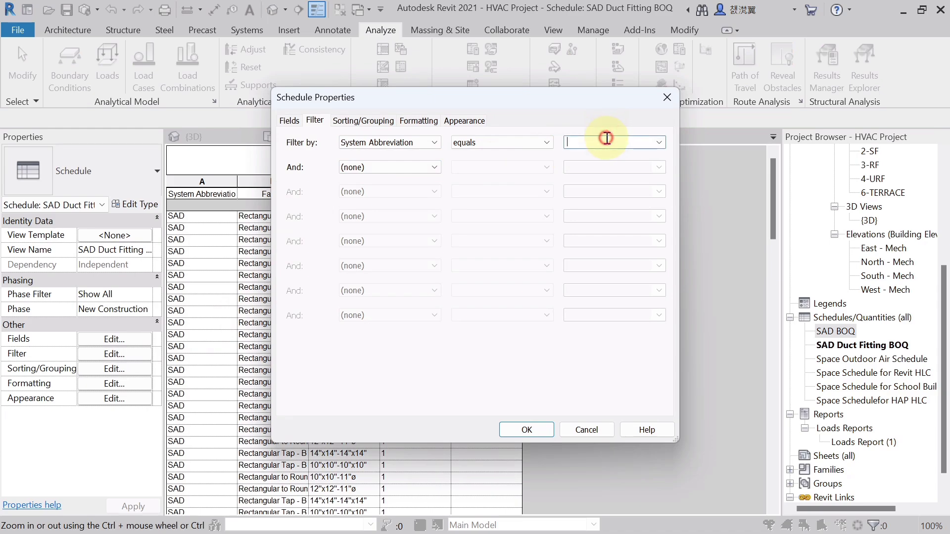
left_click(659, 143)
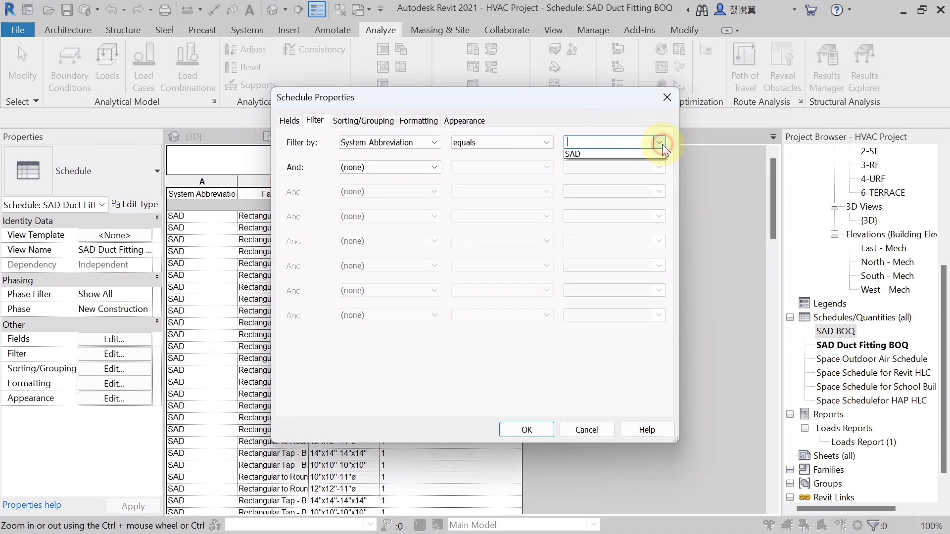
left_click(600, 159)
left_click(658, 143)
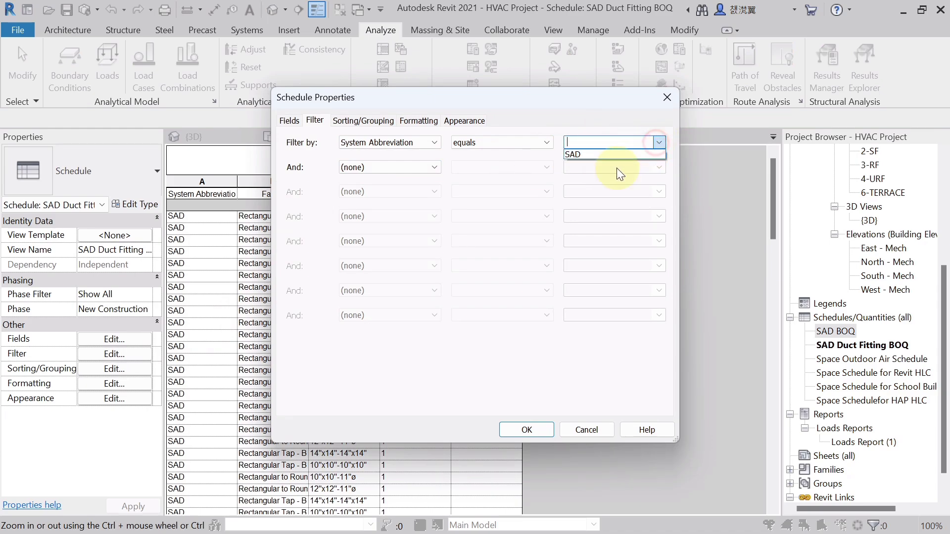
left_click(576, 154)
left_click(523, 430)
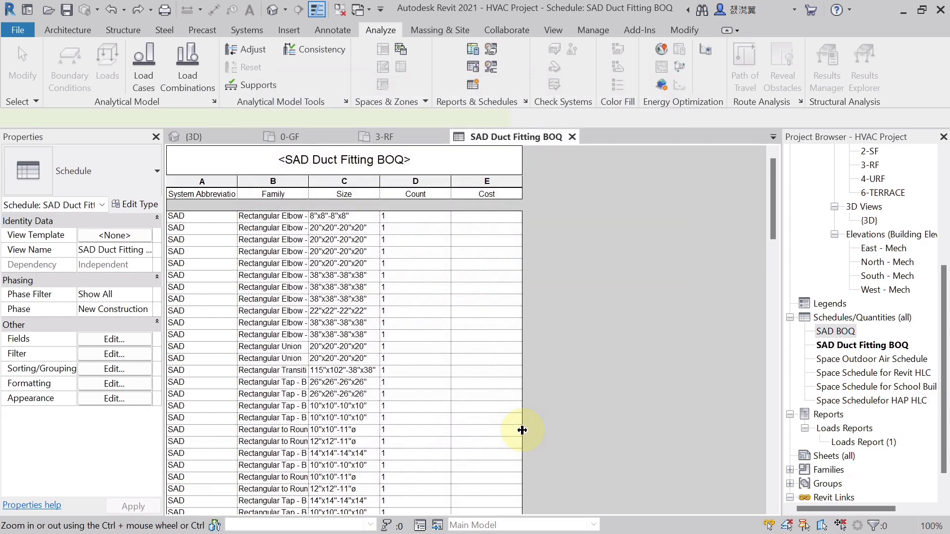
- Sort the duct fitting schedule by System Abbreviation in ascending order, with a blank line between groups
left_click(102, 373)
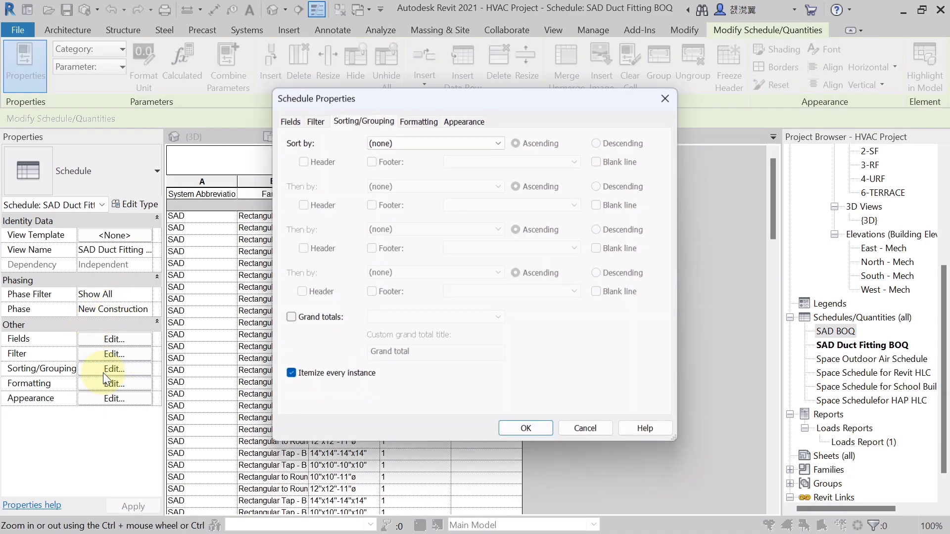
left_click(405, 141)
left_click(407, 164)
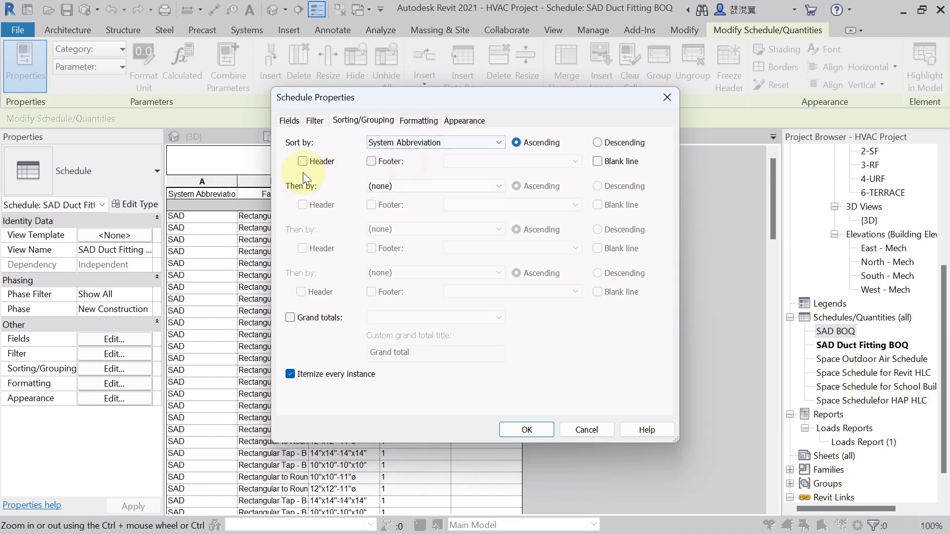
left_click(303, 168)
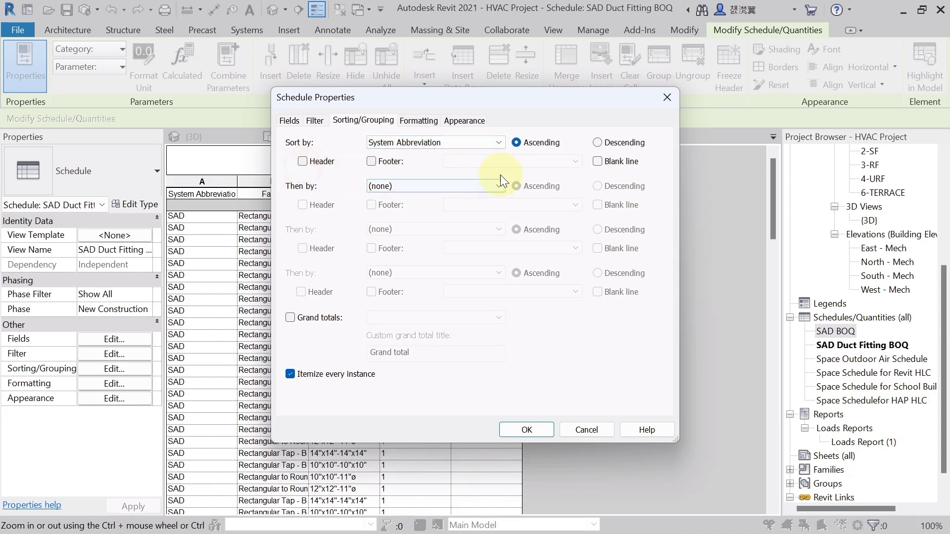
left_click(599, 162)
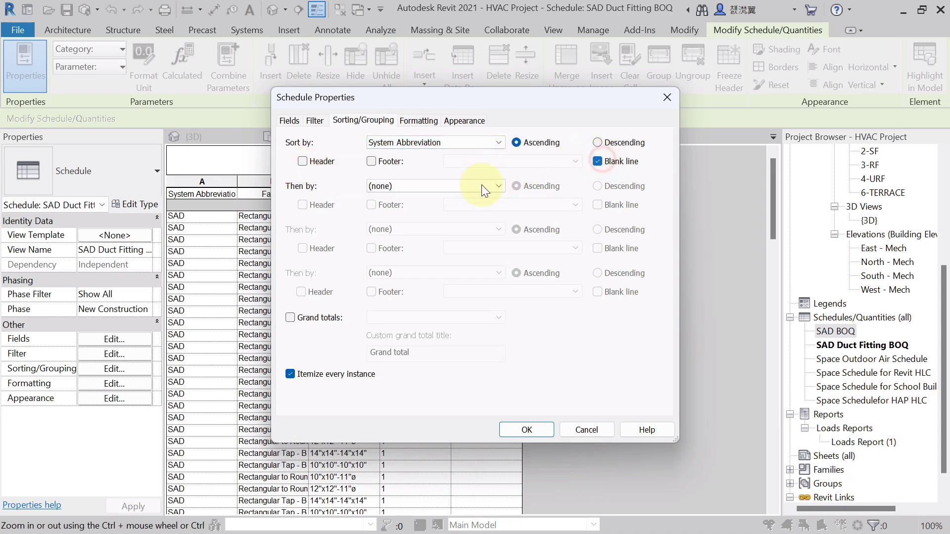
- Add Family as the second sorting level, with a header and a blank line for each group
left_click(416, 186)
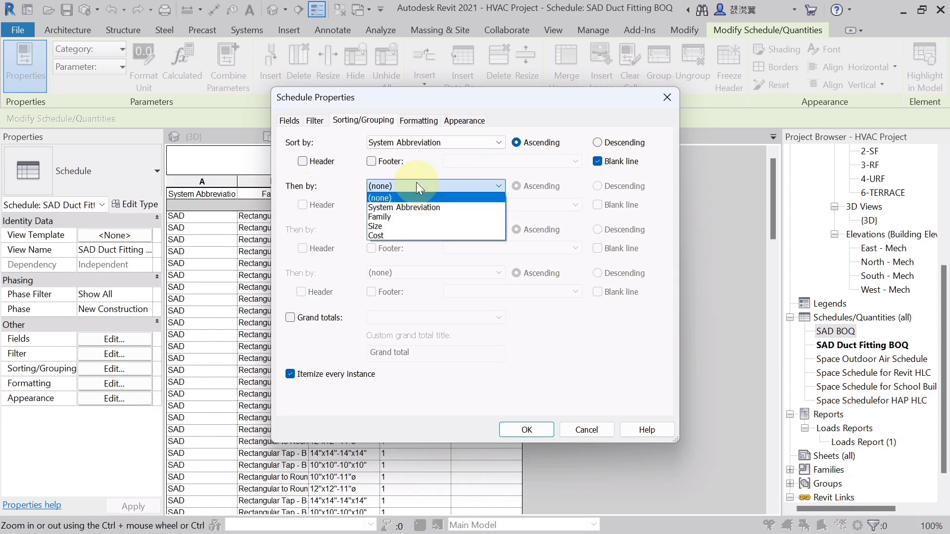
left_click(384, 218)
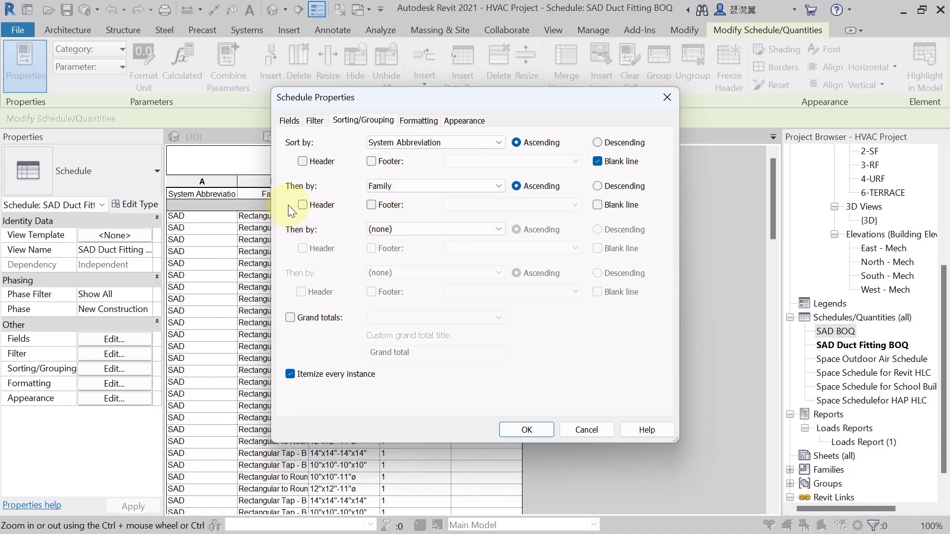
left_click(302, 204)
left_click(597, 205)
- Add Size as the third sorting level with a header, a totals-only footer and a blank line, and apply the sorting
left_click(430, 229)
left_click(381, 268)
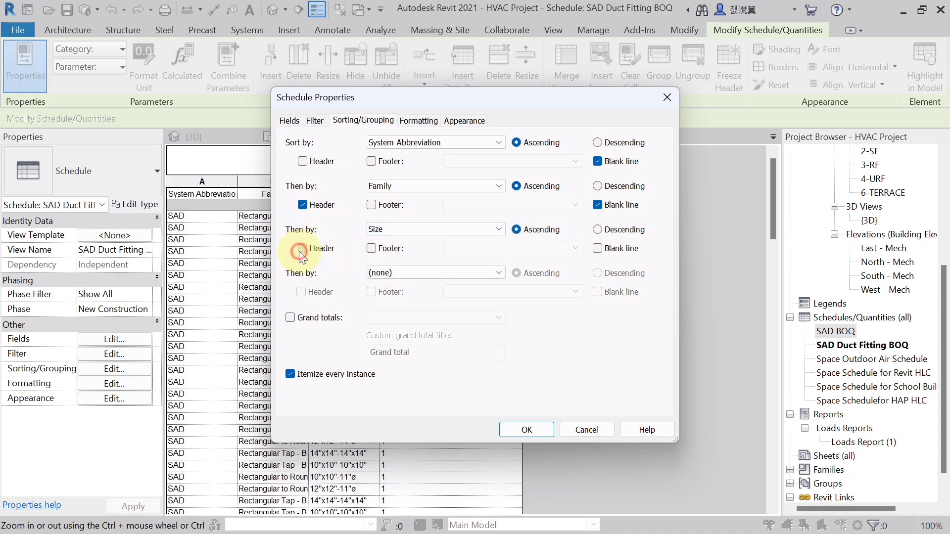
left_click(300, 250)
left_click(366, 249)
left_click(498, 249)
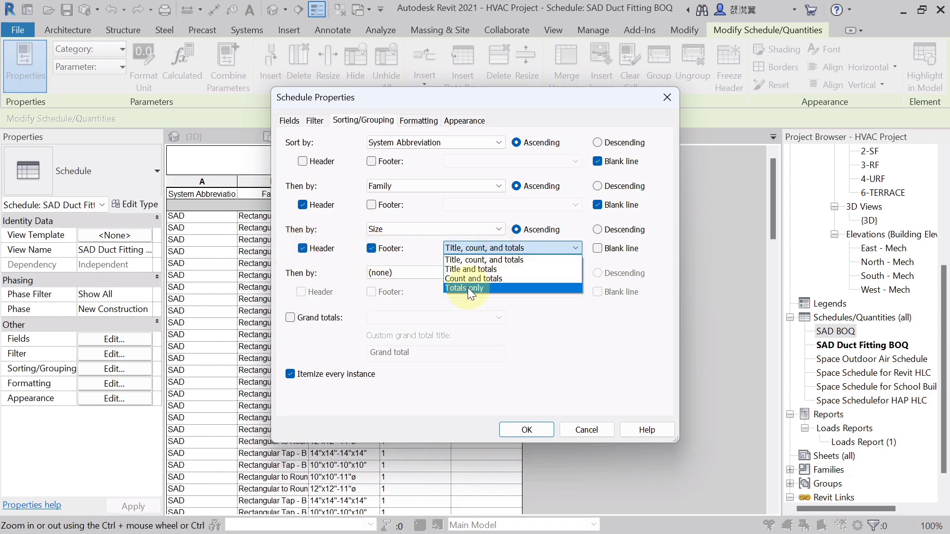
left_click(468, 287)
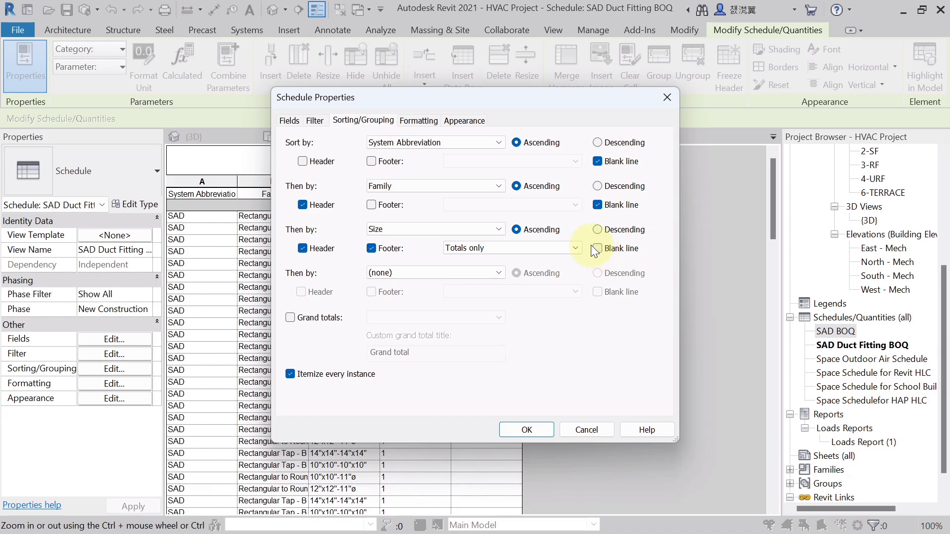
left_click(597, 248)
left_click(526, 430)
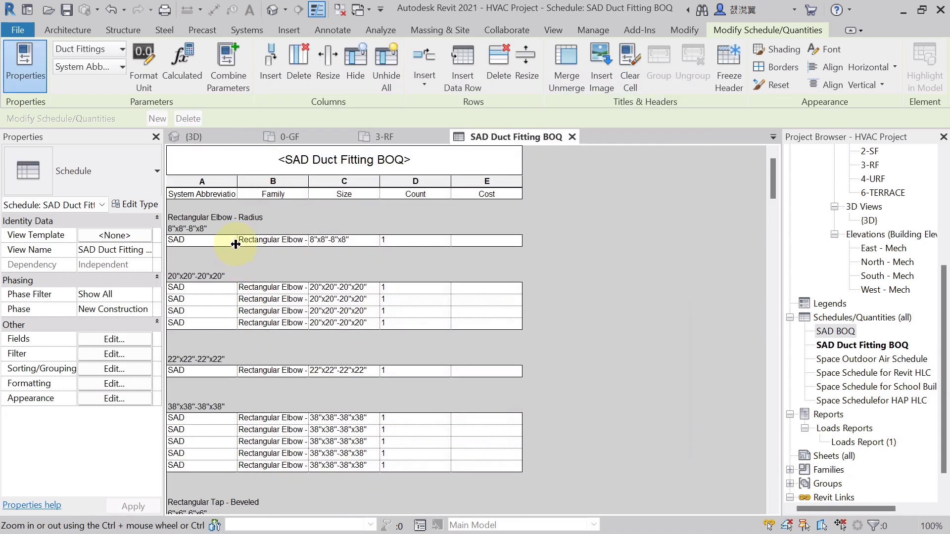
left_click(230, 387)
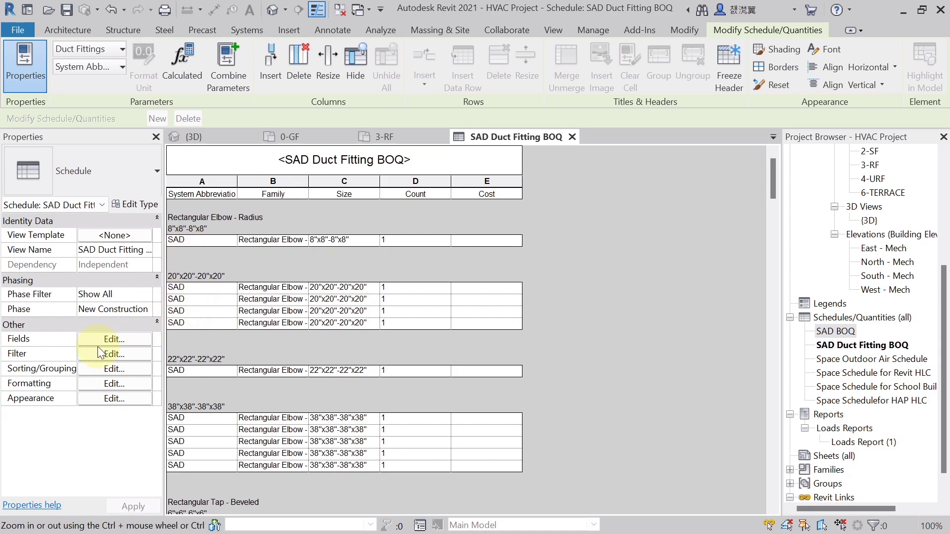
- Hide the System Abbreviation, Family and Size fields in the duct fitting schedule
left_click(112, 384)
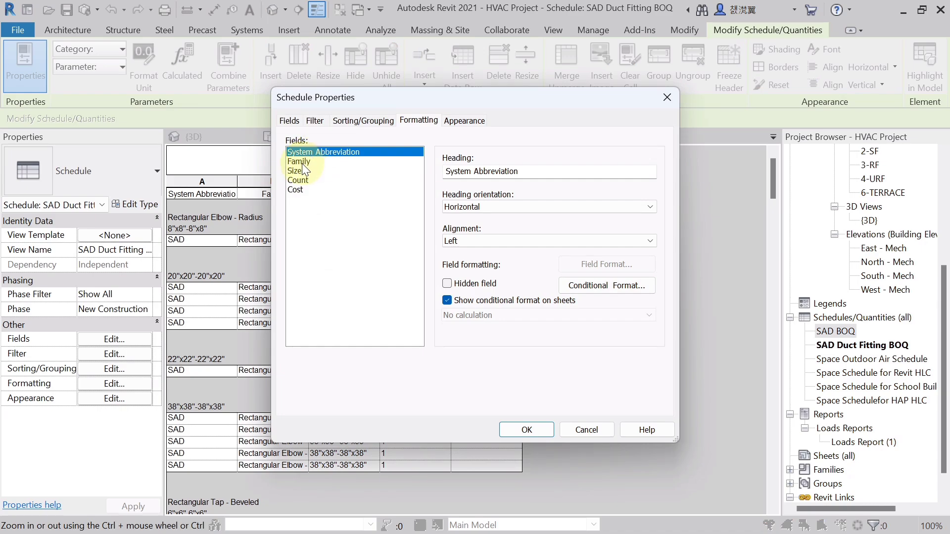
left_click(301, 162, "ctrl")
left_click(296, 171, "ctrl")
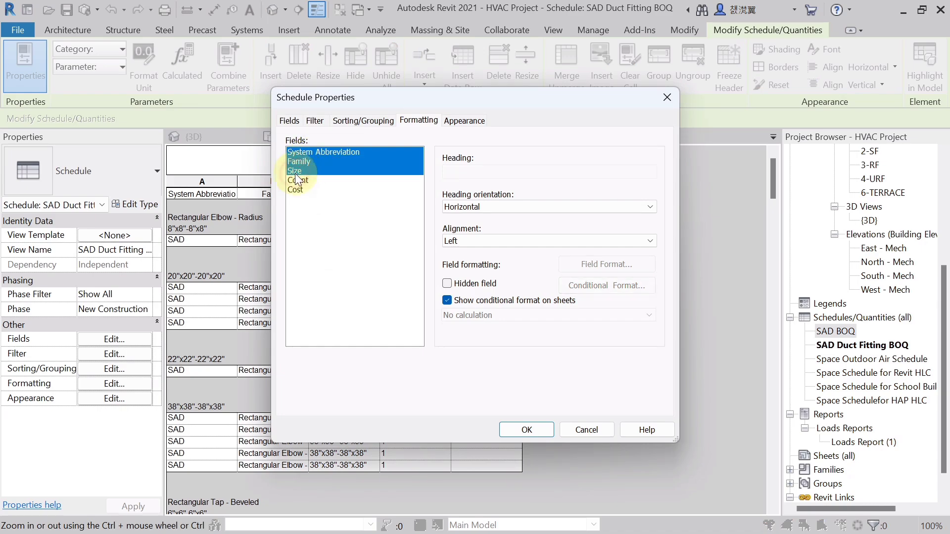
left_click(448, 284)
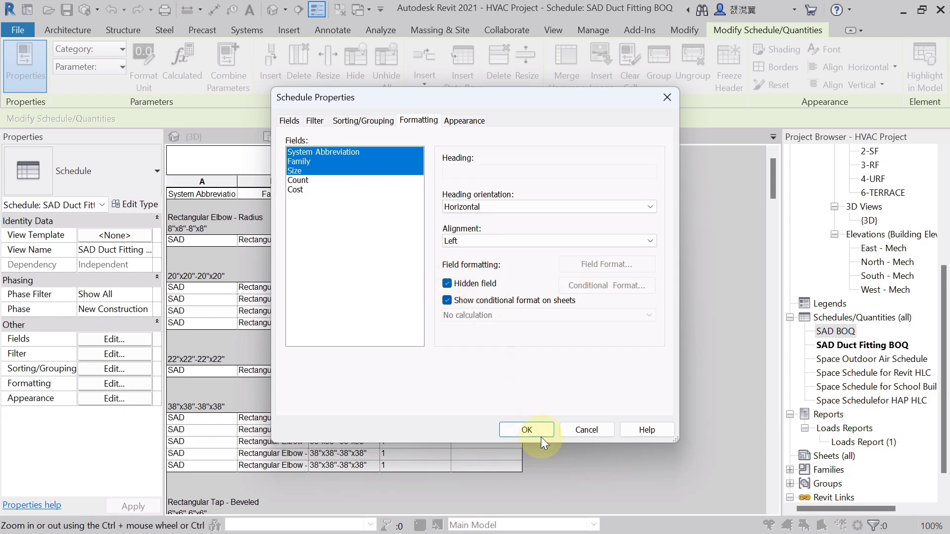
left_click(538, 433)
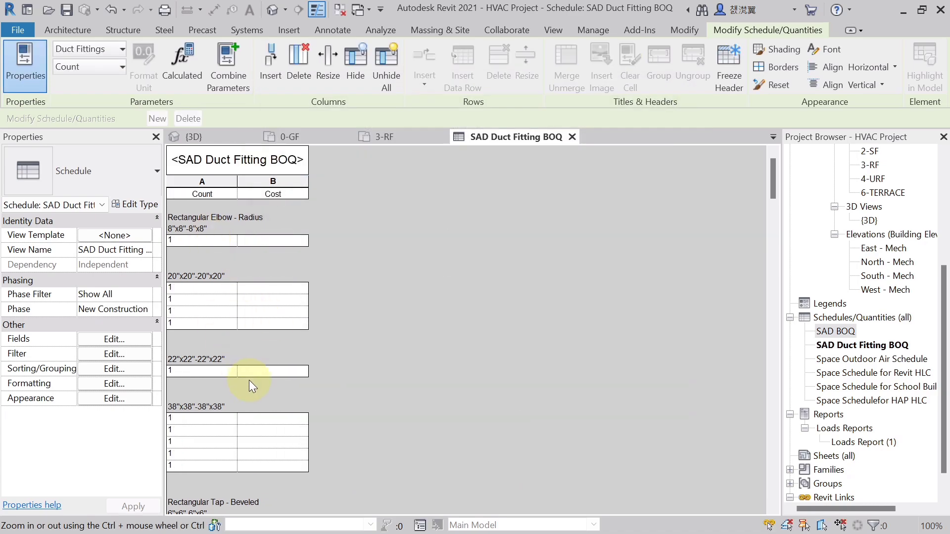
- Set the Count and Cost fields of the duct fitting schedule to calculate totals
scroll(271, 387, "down", 3)
scroll(260, 351, "up", 3)
scroll(208, 219, "down", 2)
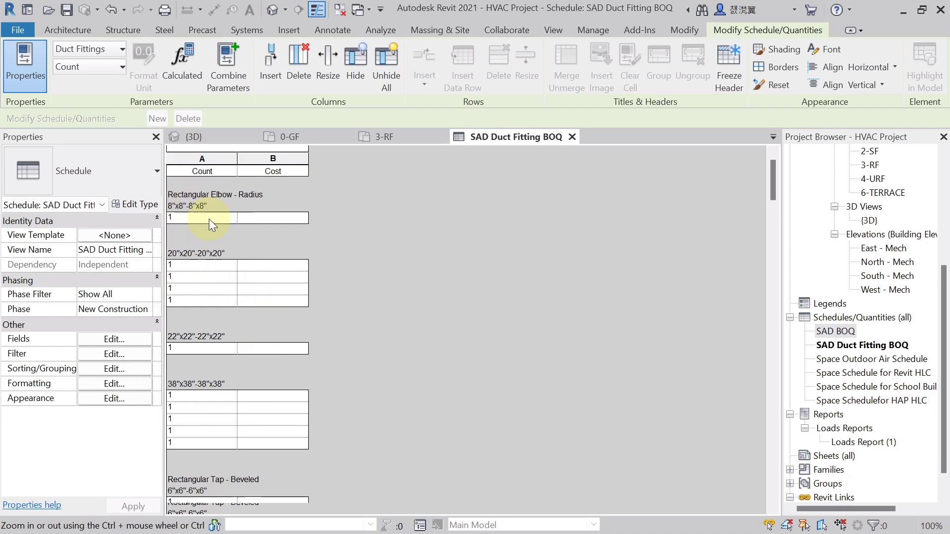
scroll(195, 233, "up", 2)
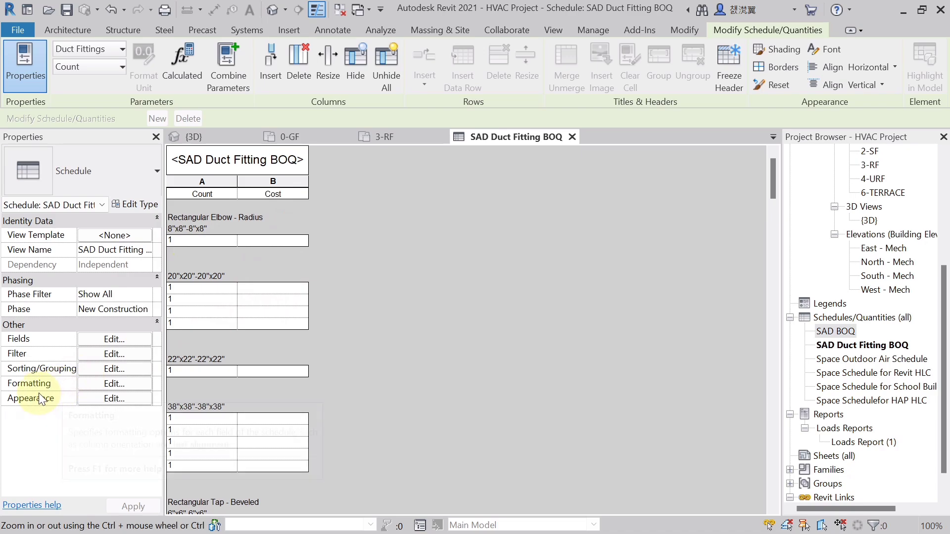
left_click(119, 385)
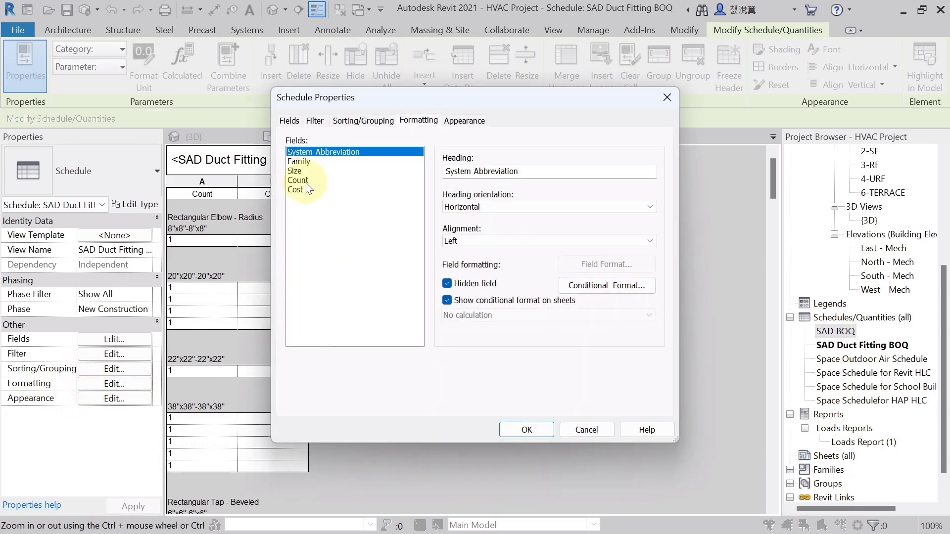
left_click(302, 180)
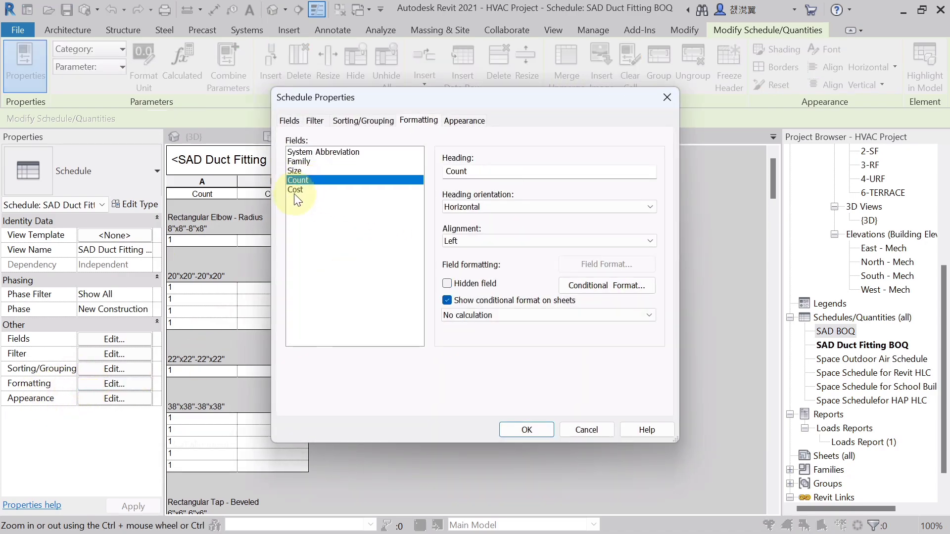
left_click(295, 190, "shift")
left_click(576, 315)
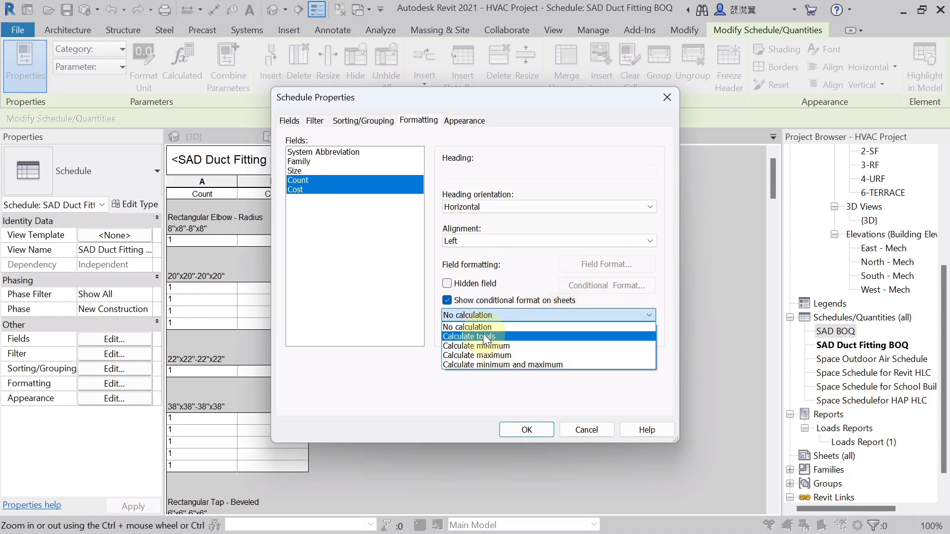
left_click(483, 336)
left_click(535, 432)
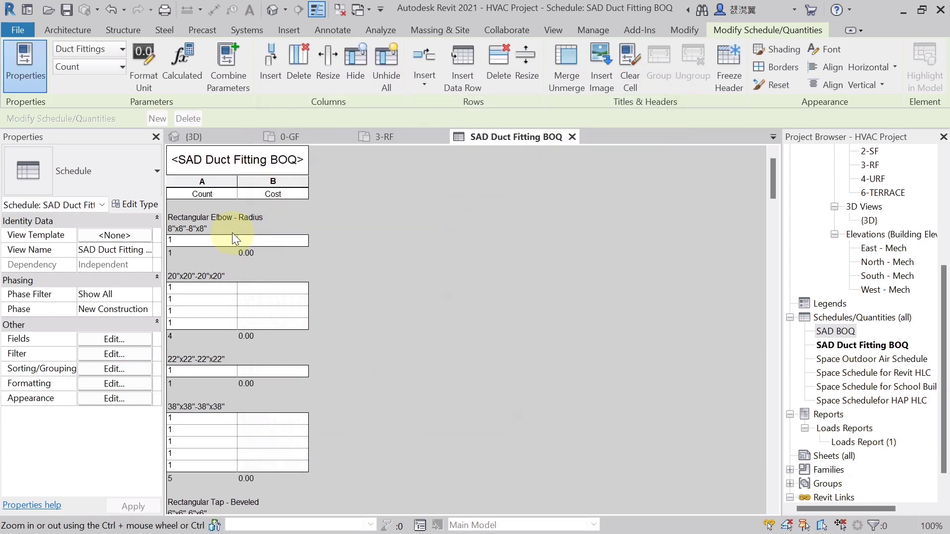
- Look through the duct fitting schedule, examining the Count and Cost totals under each size group
scroll(256, 291, "down", 2)
scroll(179, 309, "down", 1)
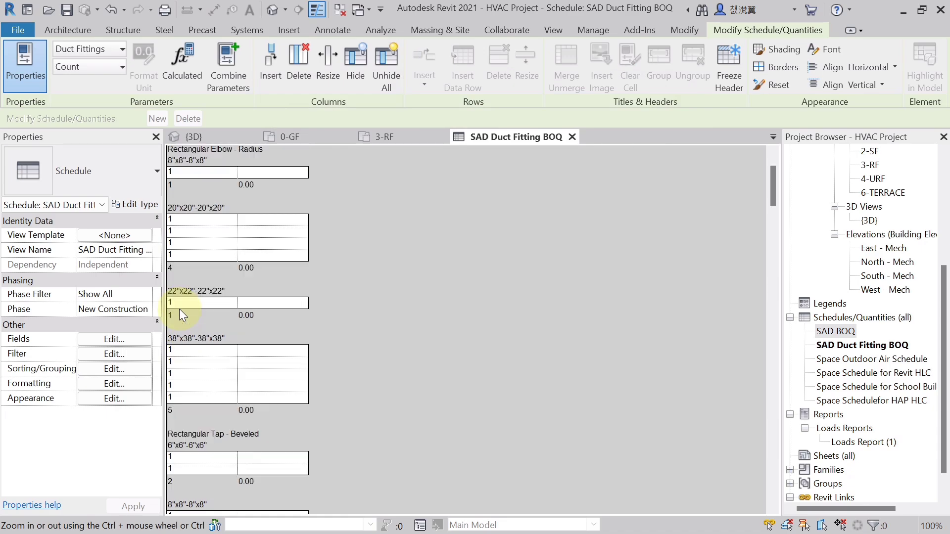
scroll(181, 271, "down", 7)
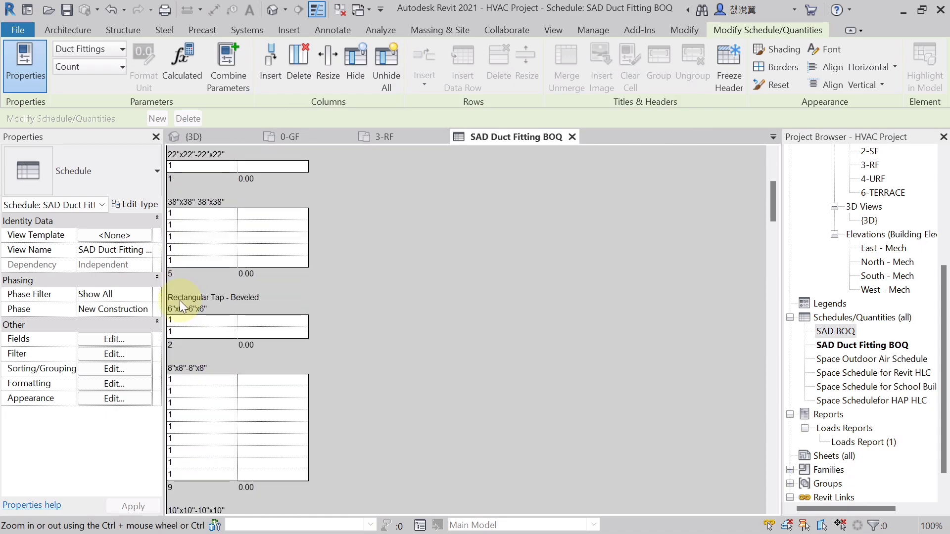
scroll(195, 263, "down", 5)
scroll(201, 265, "up", 15)
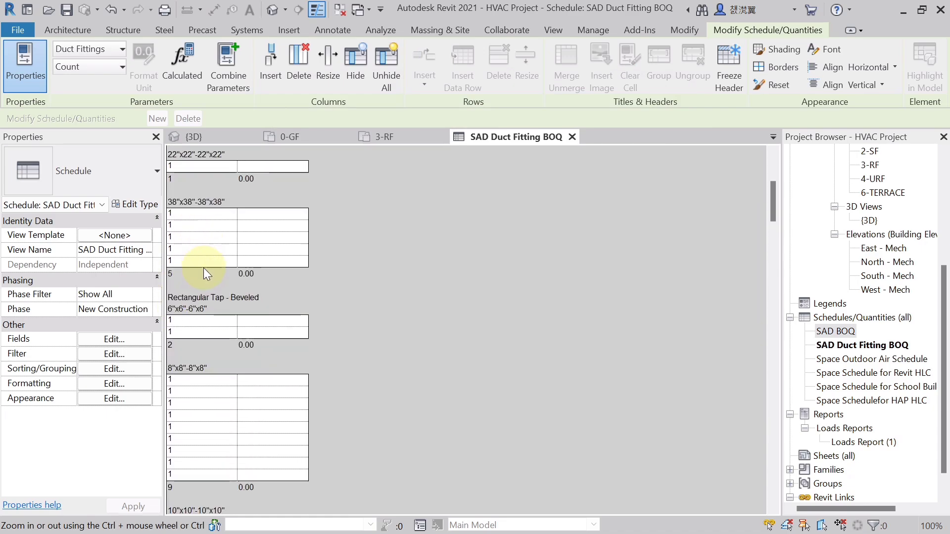